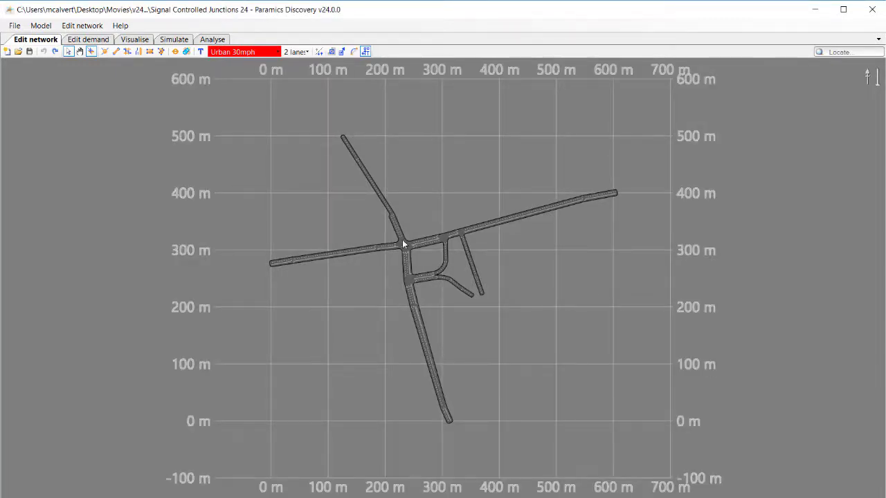
Zoom into the main crossroads and display its kerb points.
scroll(403, 242, up, 10)
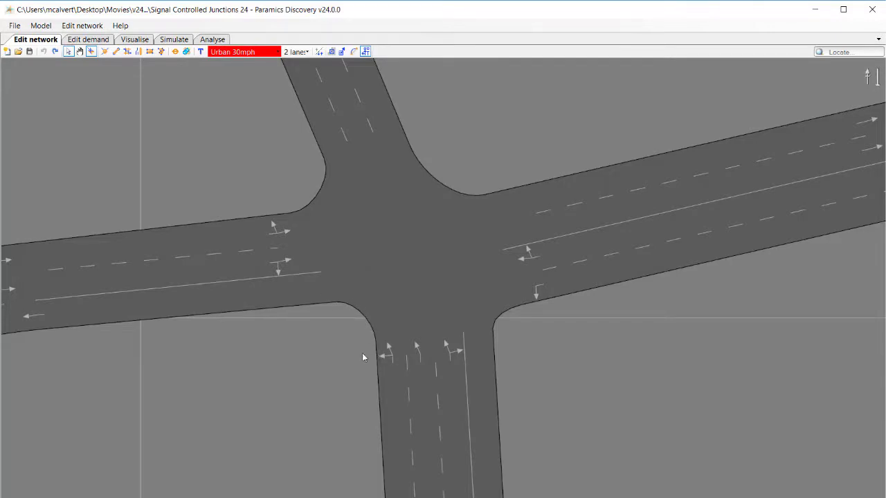
click(331, 52)
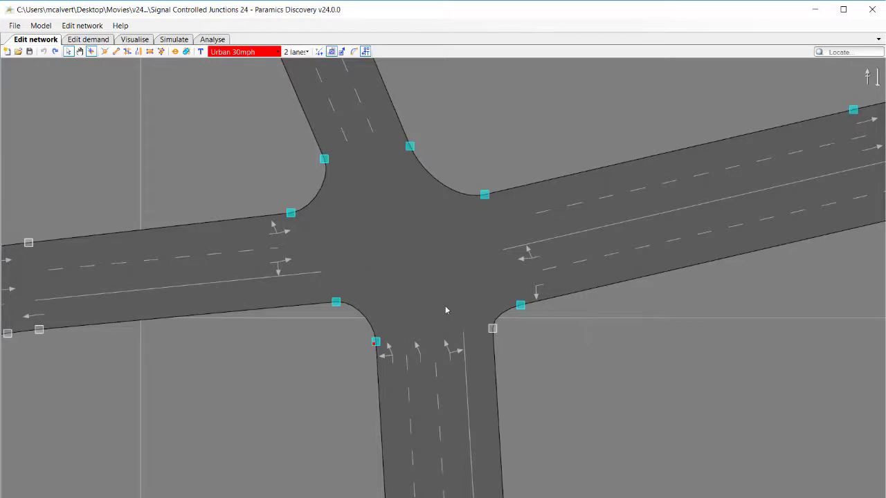
click(291, 216)
mouse_move(291, 216)
mouse_down()
mouse_move(272, 205)
mouse_move(281, 184)
mouse_move(315, 209)
mouse_move(325, 198)
mouse_move(299, 215)
mouse_up()
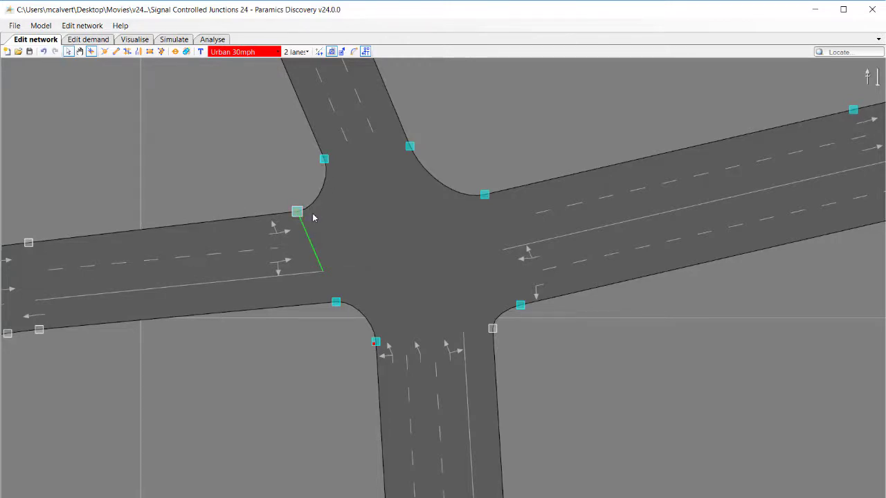
key(ctrl+z)
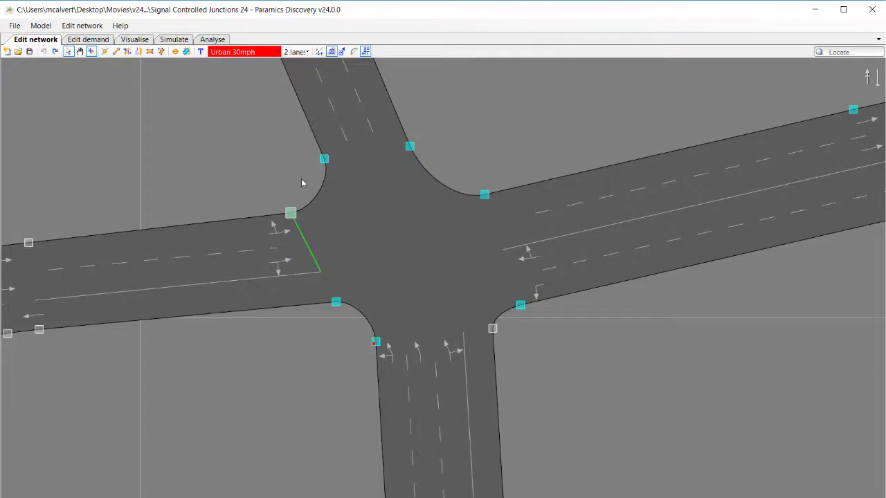
Select the crossroads to inspect its turning trajectories, then clear the selection.
click(378, 264)
click(378, 262)
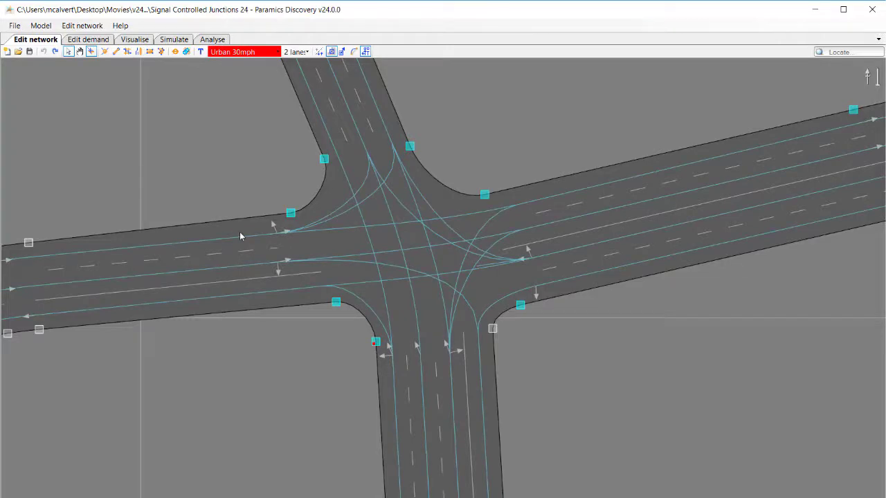
click(343, 280)
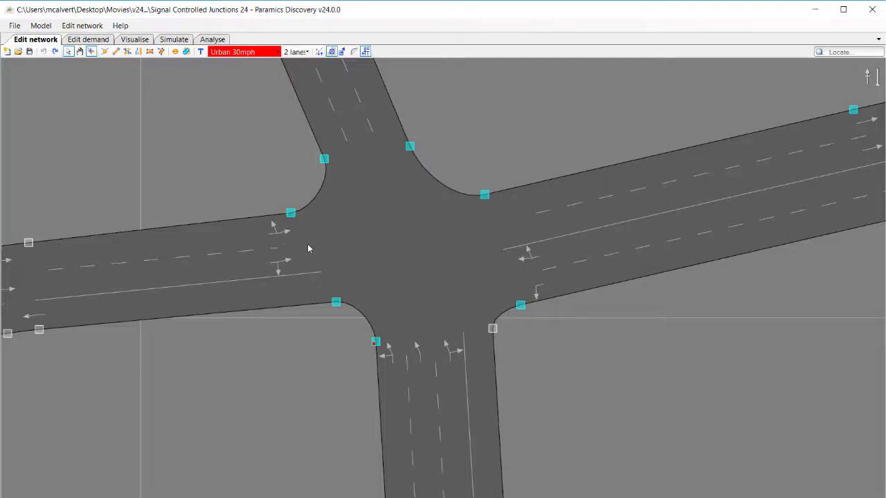
click(319, 265)
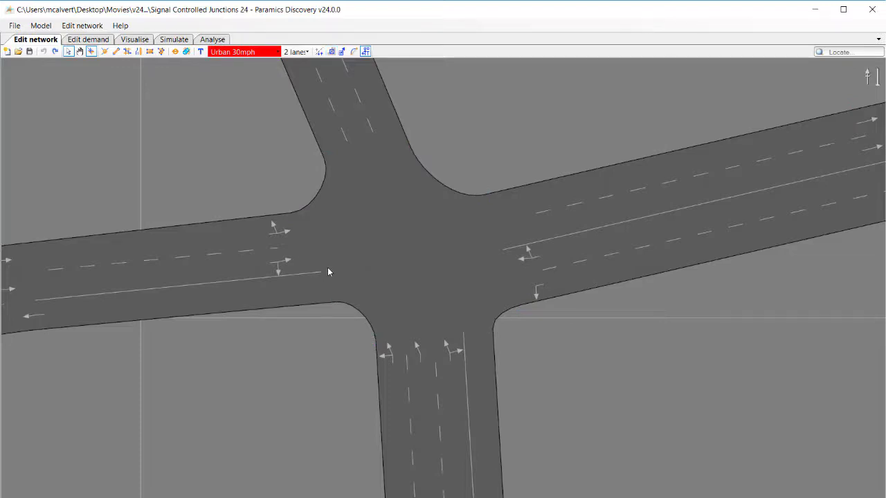
Open the Styles panel, expand the Links style and enable tyre marks.
scroll(368, 251, down, 2)
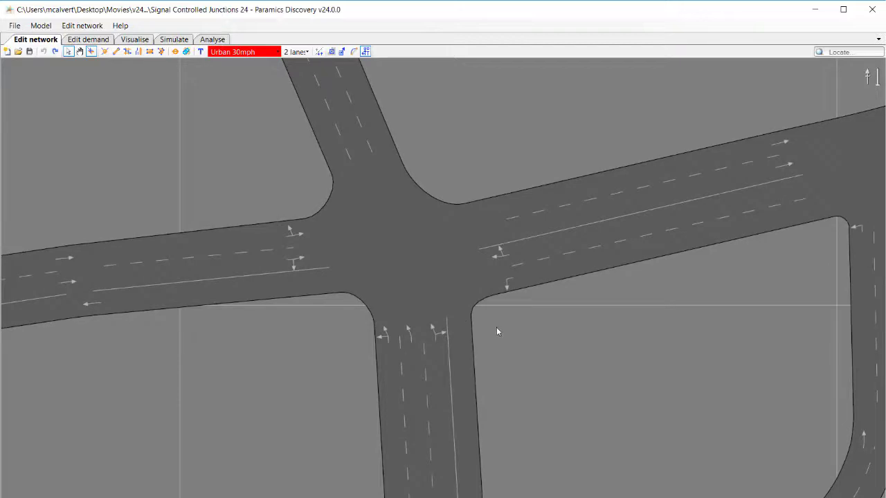
middle_drag(496, 326, 365, 278)
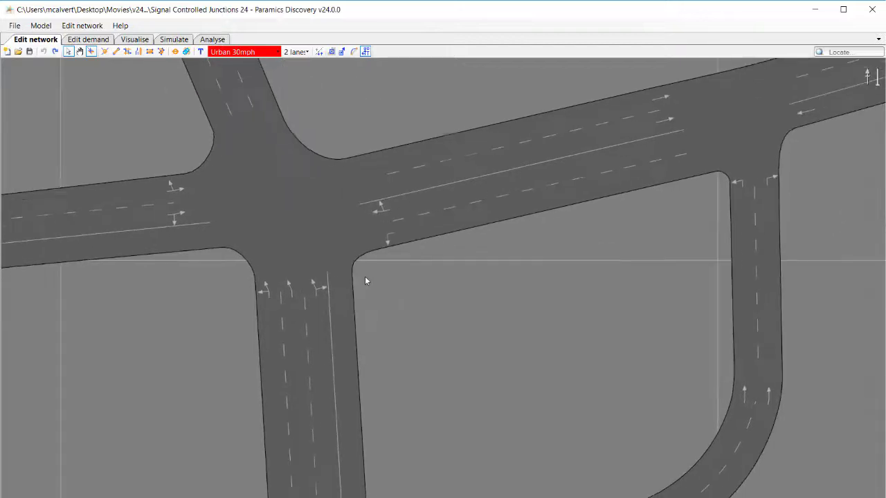
click(88, 26)
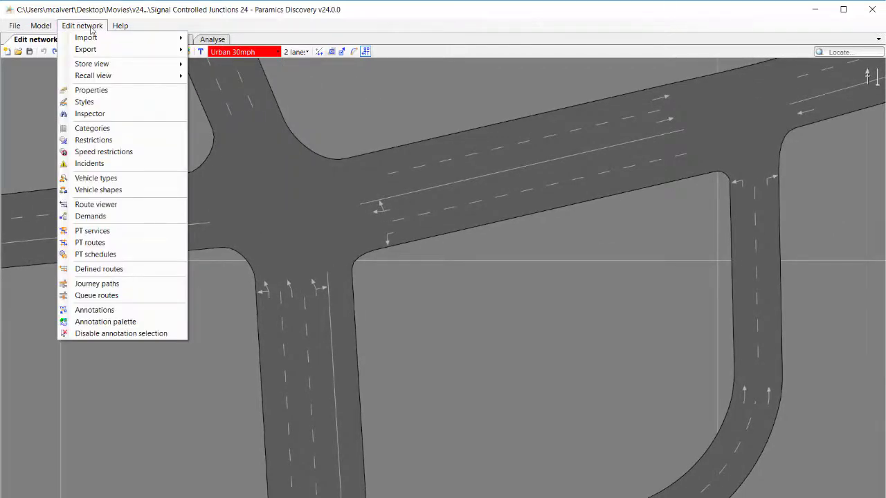
click(94, 101)
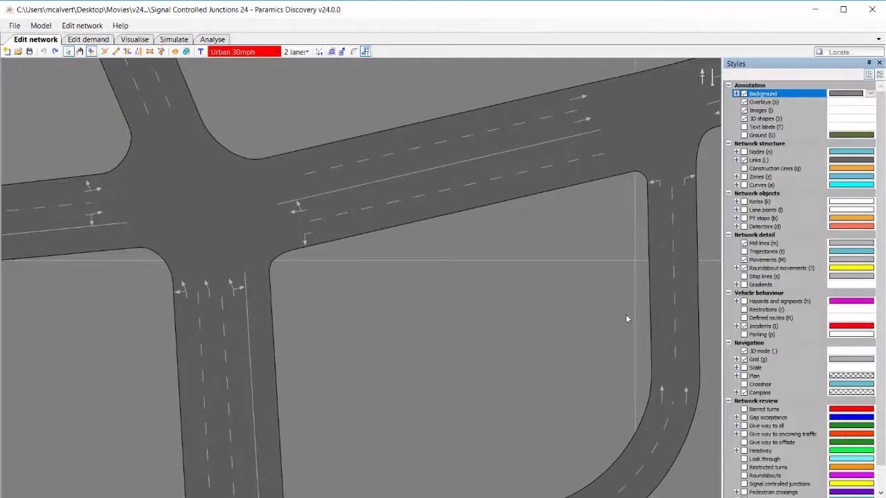
click(737, 160)
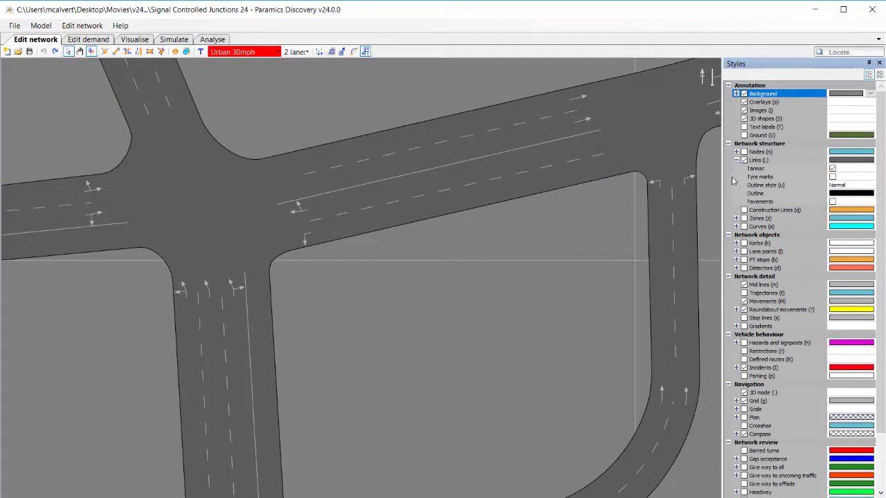
click(833, 178)
Toggle the trajectory display on and off while inspecting the tyre marks at the junction.
drag(319, 268, 528, 314)
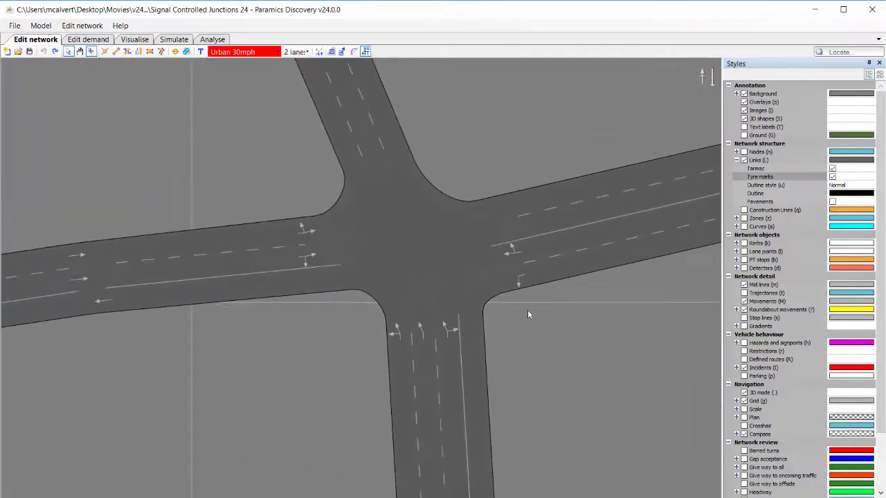
scroll(478, 268, up, 5)
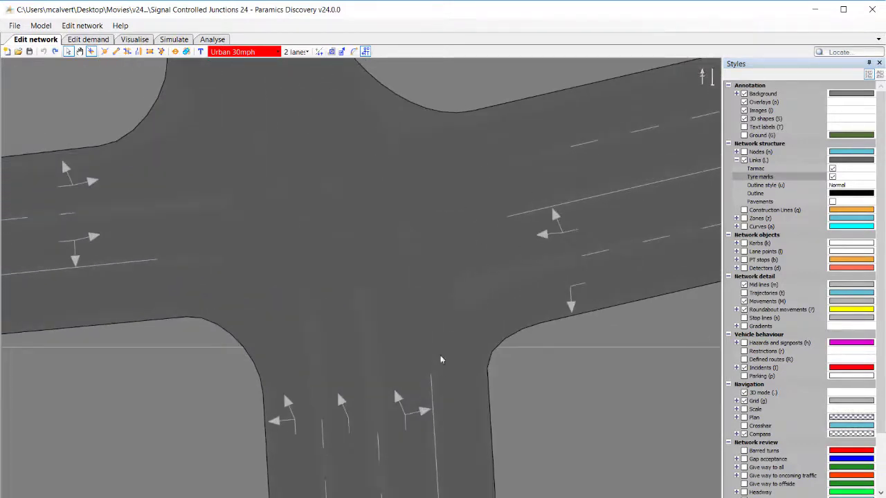
scroll(429, 359, down, 2)
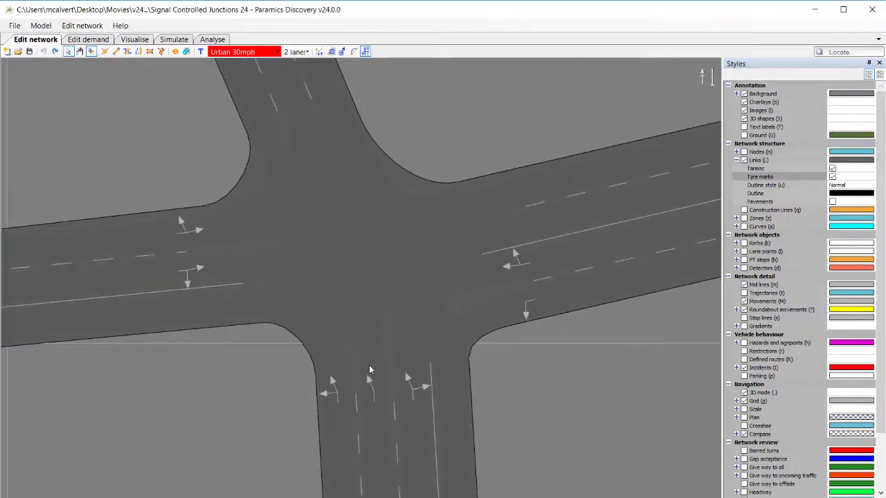
key(t)
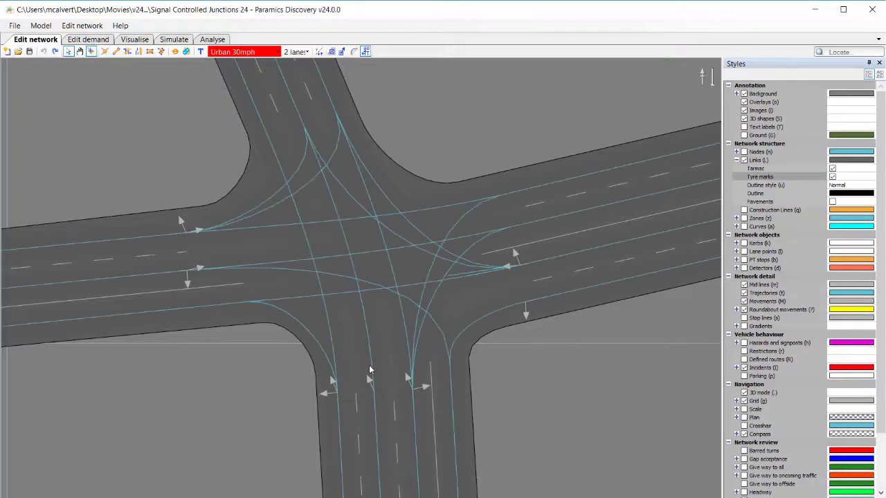
key(t)
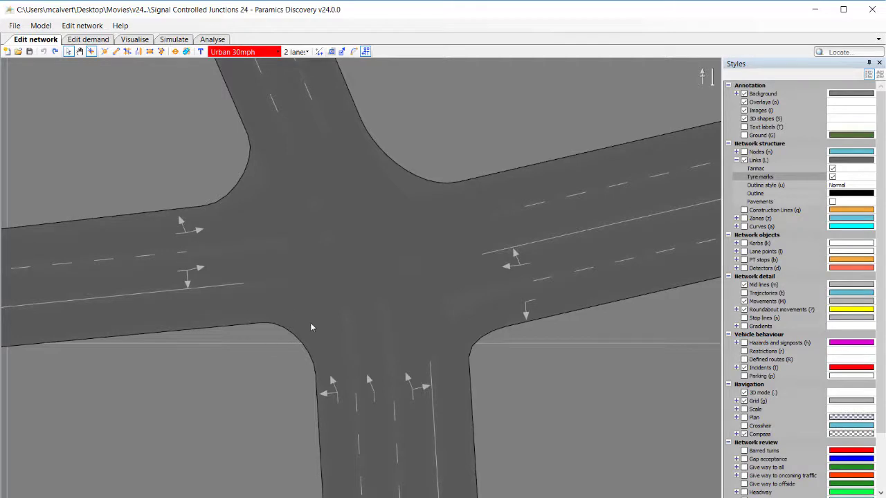
scroll(312, 326, down, 3)
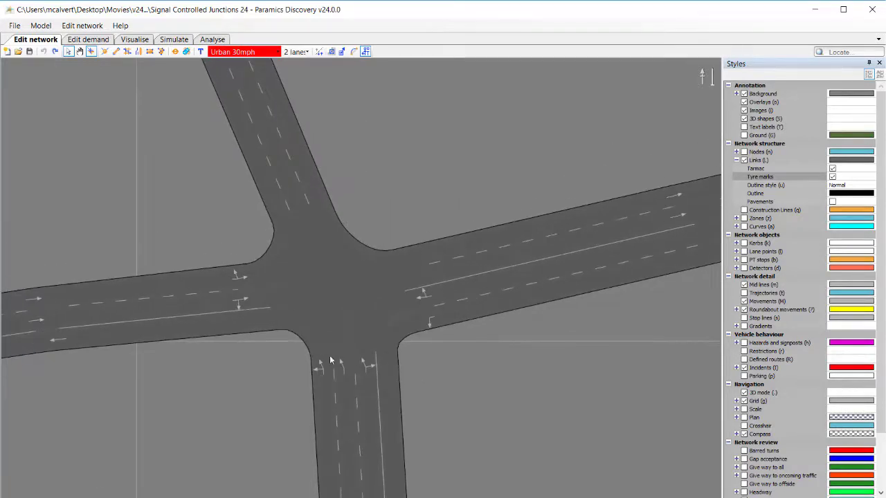
scroll(338, 357, up, 2)
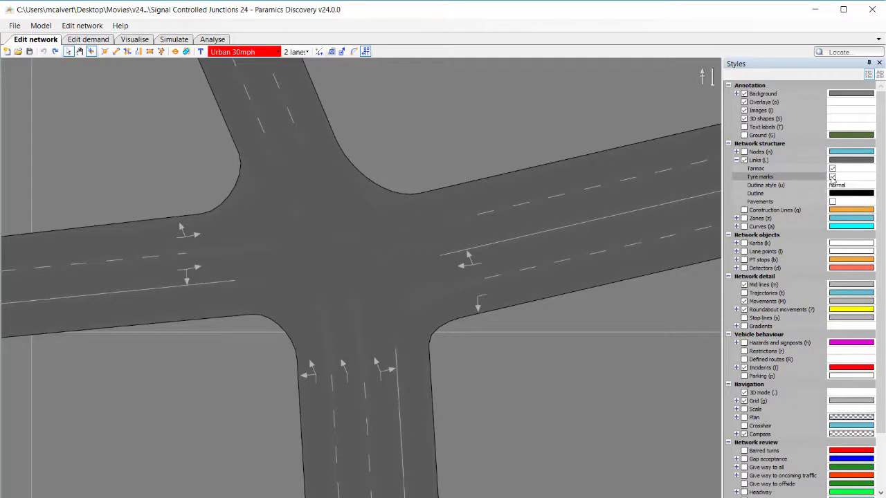
Toggle the links' tyre marks off and on again, and enable pavements in the link styles.
click(833, 178)
click(833, 178)
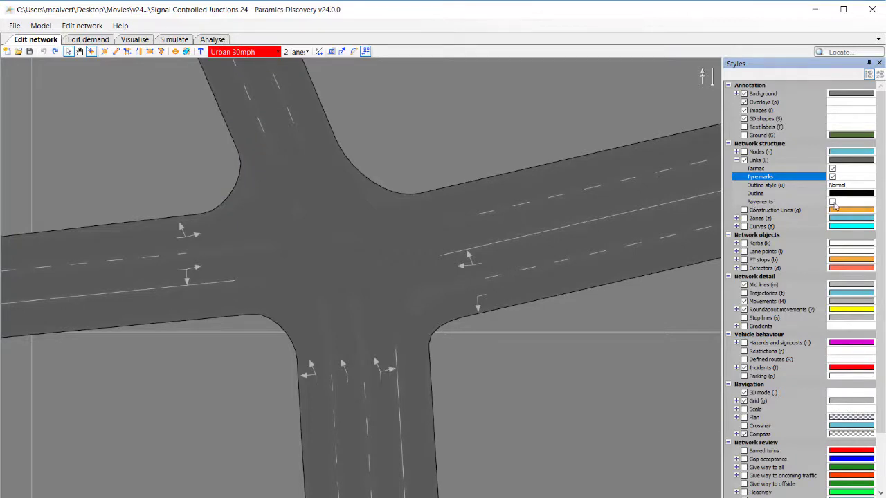
click(834, 202)
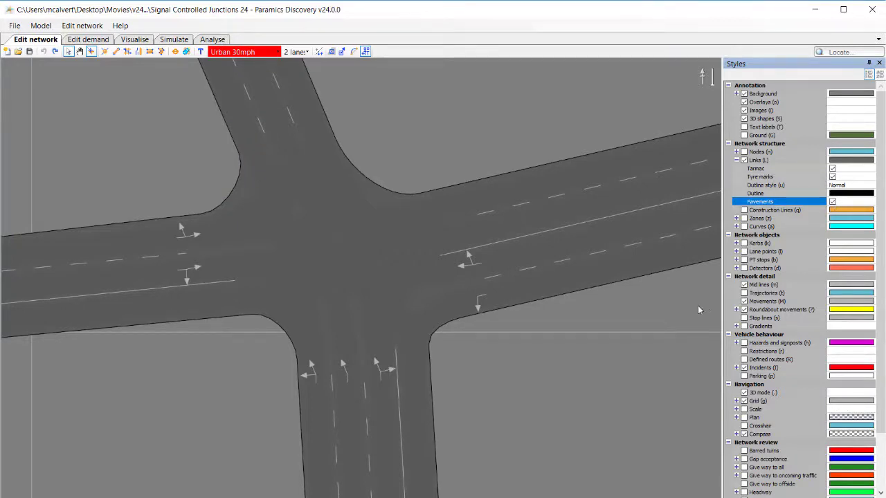
Select the western approach link, open its properties and turn on its Pavement option.
middle_drag(459, 367, 494, 279)
scroll(494, 279, down, 2)
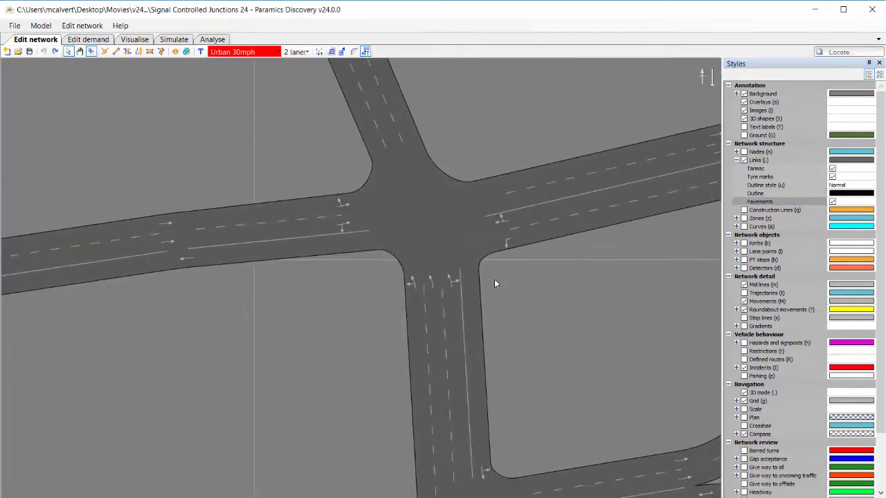
scroll(286, 311, down, 2)
middle_drag(189, 340, 380, 323)
scroll(380, 322, down, 2)
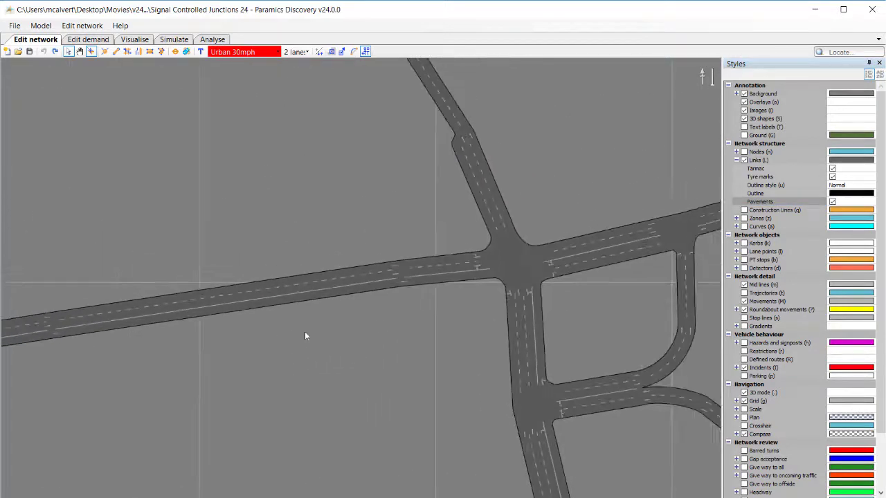
middle_drag(304, 332, 434, 317)
drag(62, 236, 669, 356)
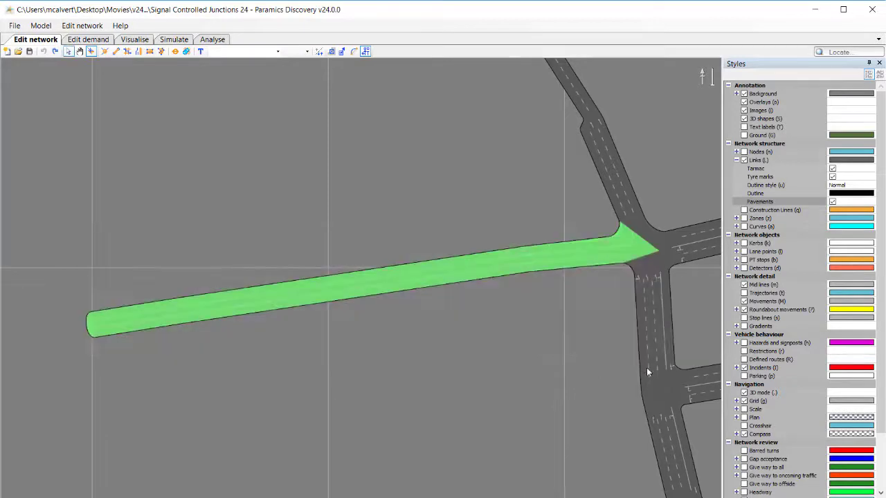
right_click(538, 256)
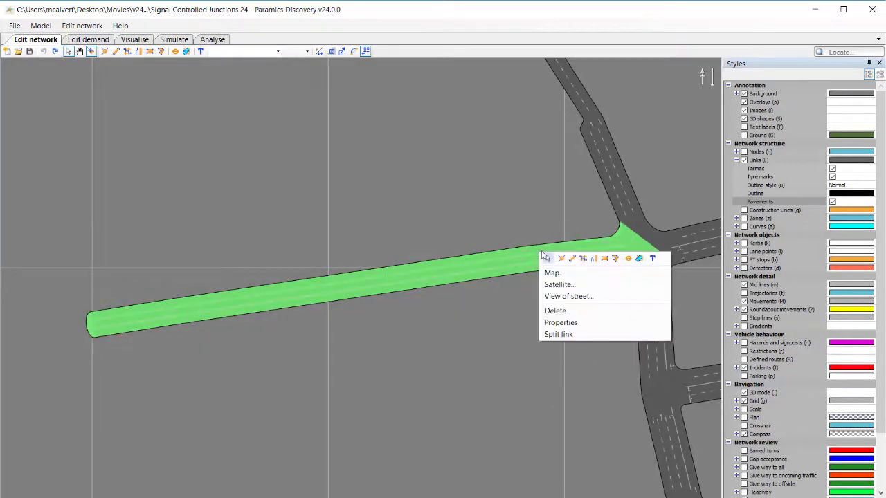
click(551, 323)
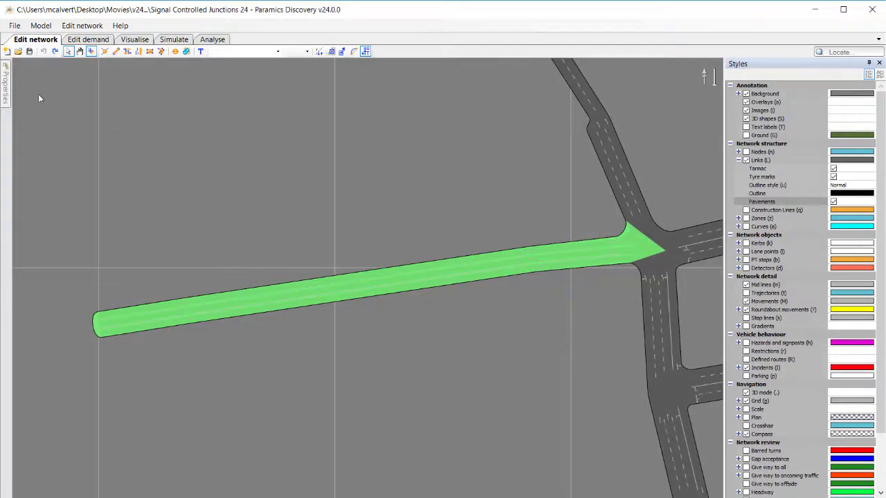
mouse_move(6, 83)
click(231, 63)
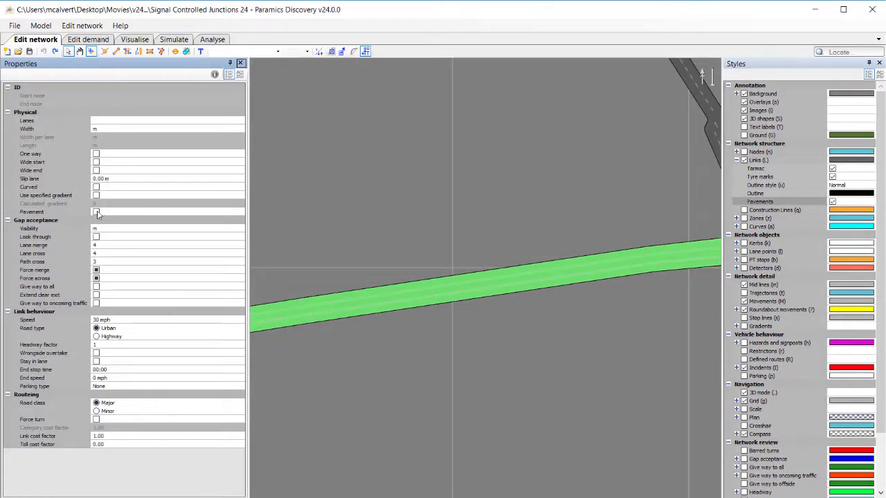
click(96, 212)
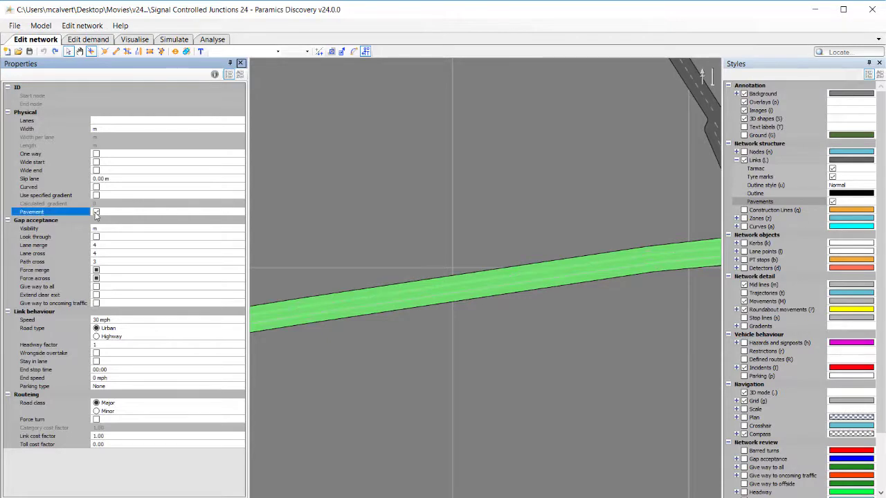
Zoom in to inspect the pavement along the western link, then clear the selection.
middle_drag(504, 333, 401, 335)
scroll(557, 254, up, 7)
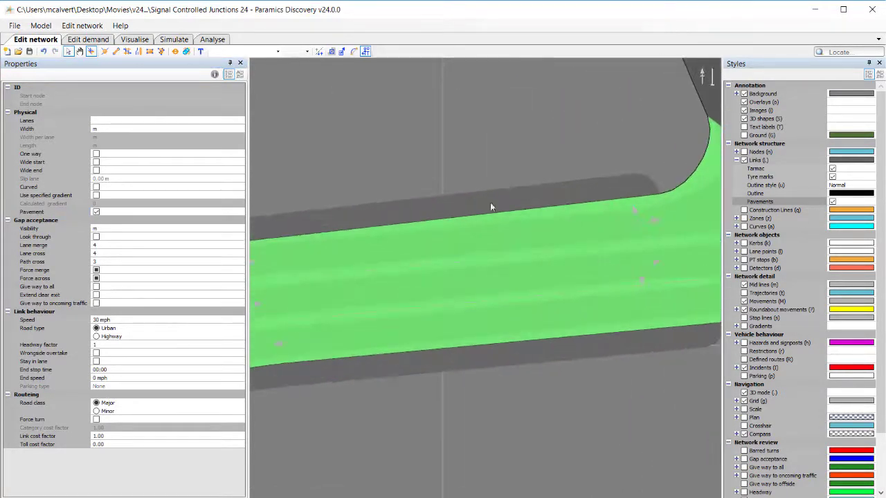
scroll(530, 411, down, 3)
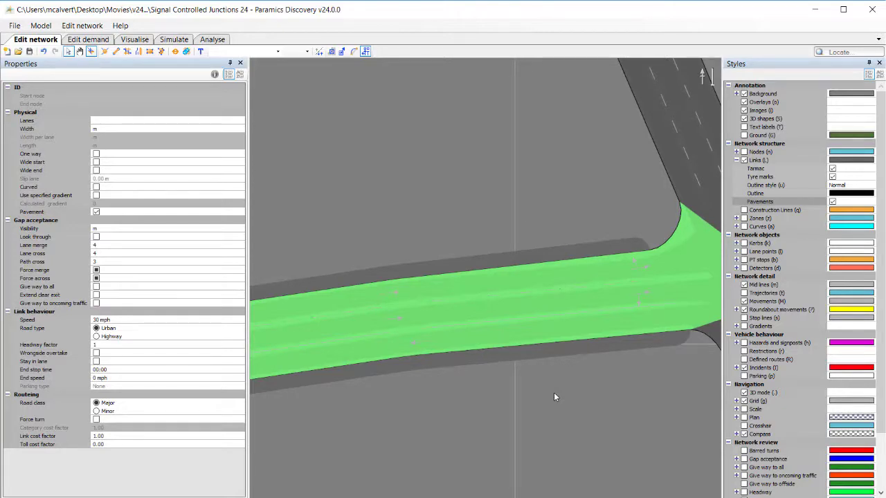
scroll(574, 373, down, 2)
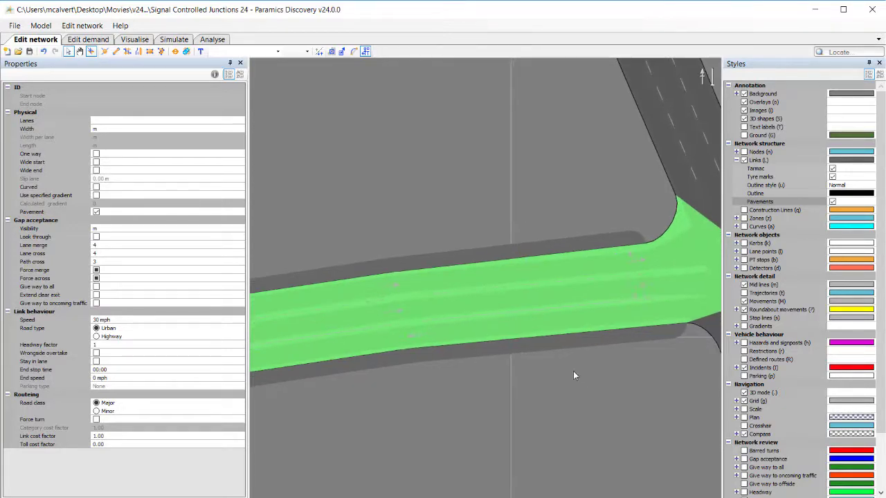
click(581, 359)
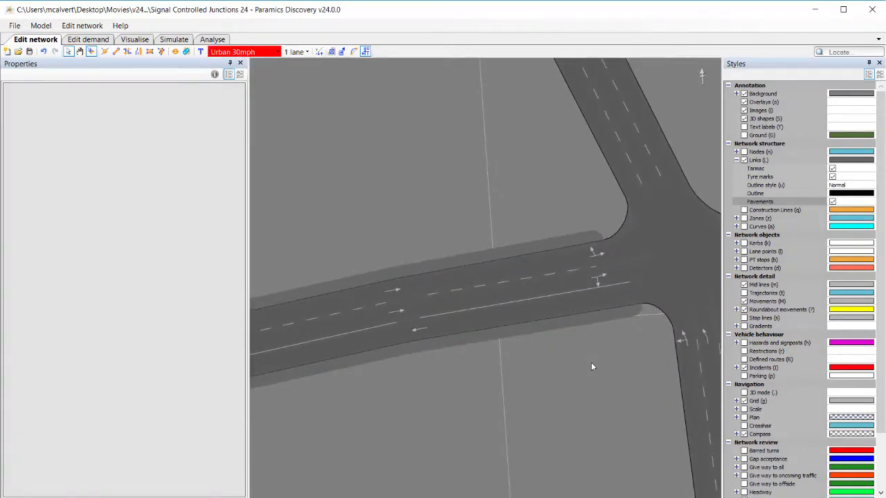
Switch to 3D mode and orbit around the western link to inspect its pavement.
key(period)
scroll(622, 309, up, 5)
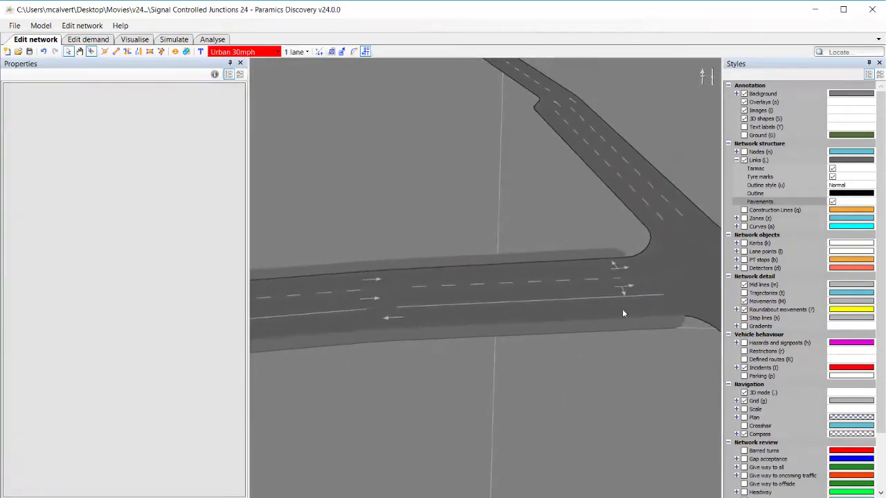
scroll(576, 240, down, 3)
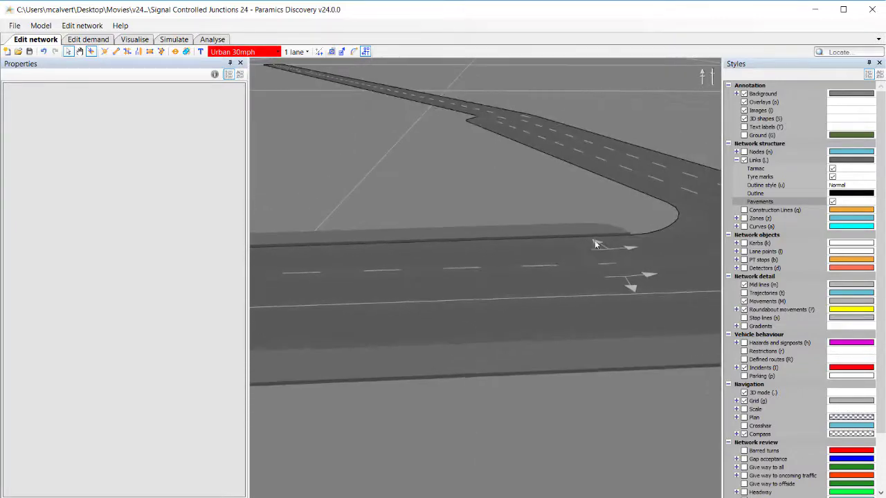
middle_drag(466, 263, 622, 260)
middle_drag(465, 236, 472, 355)
scroll(471, 353, down, 10)
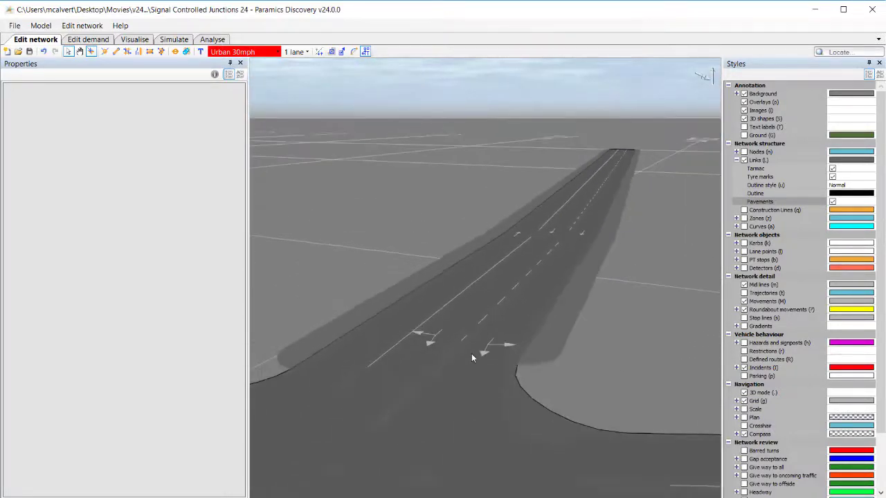
Select all the network's links and turn on their Pavement option, then clear the selection.
scroll(452, 397, down, 5)
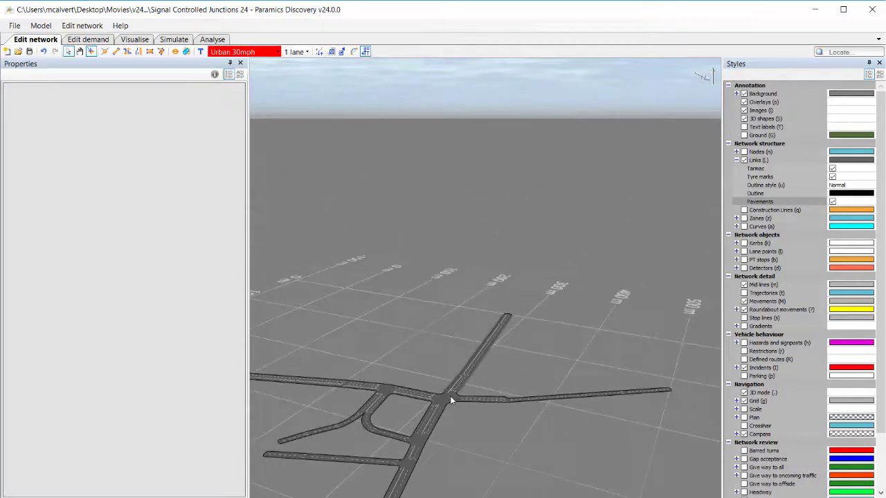
middle_drag(451, 399, 504, 374)
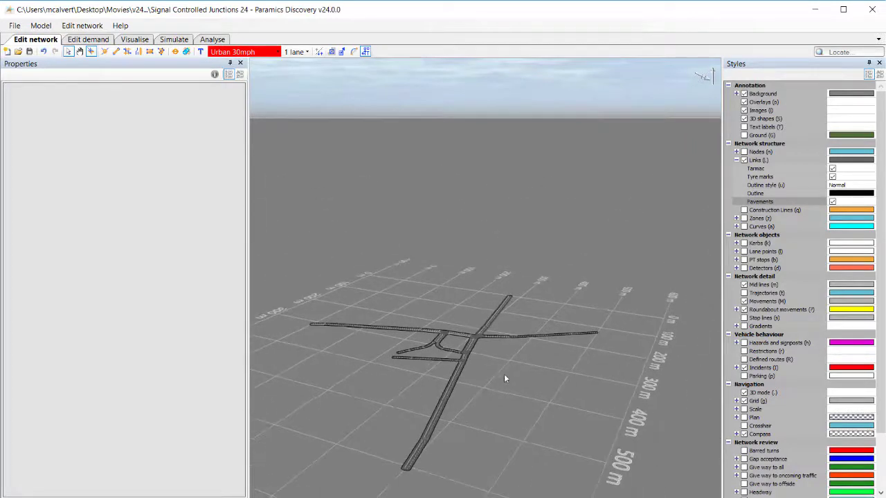
drag(305, 265, 569, 497)
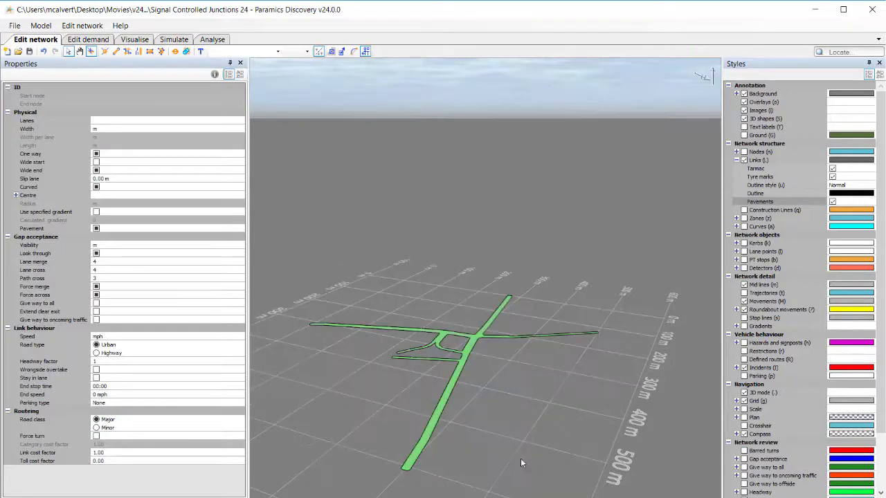
click(96, 229)
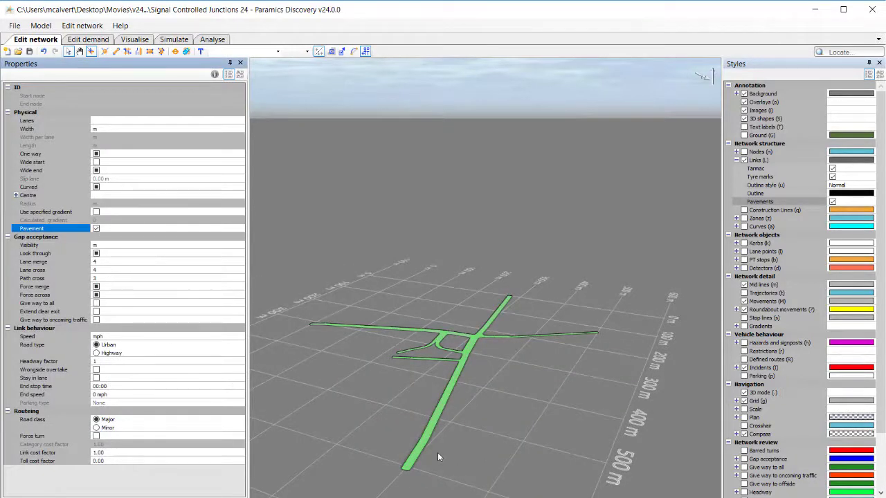
click(437, 454)
Toggle the Pavements display style off and back on while viewing a link close up.
scroll(426, 436, up, 8)
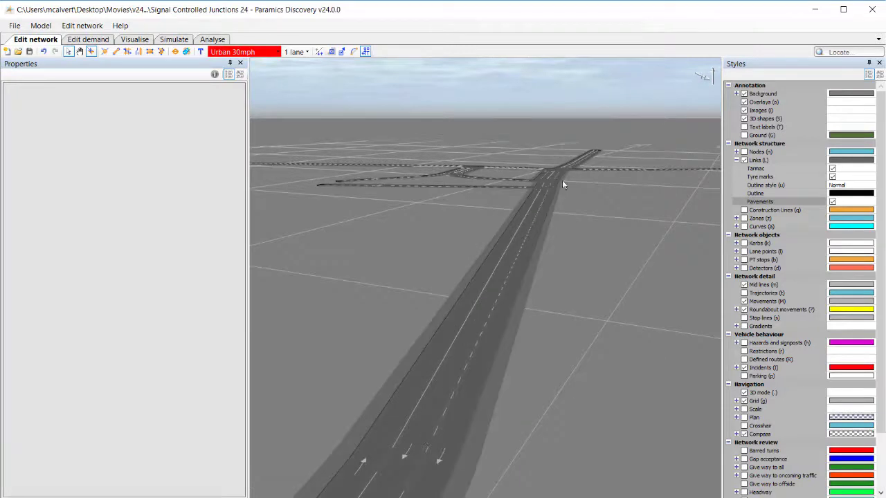
scroll(471, 337, up, 3)
mouse_move(567, 325)
middle_down()
mouse_move(549, 313)
mouse_move(566, 317)
middle_up()
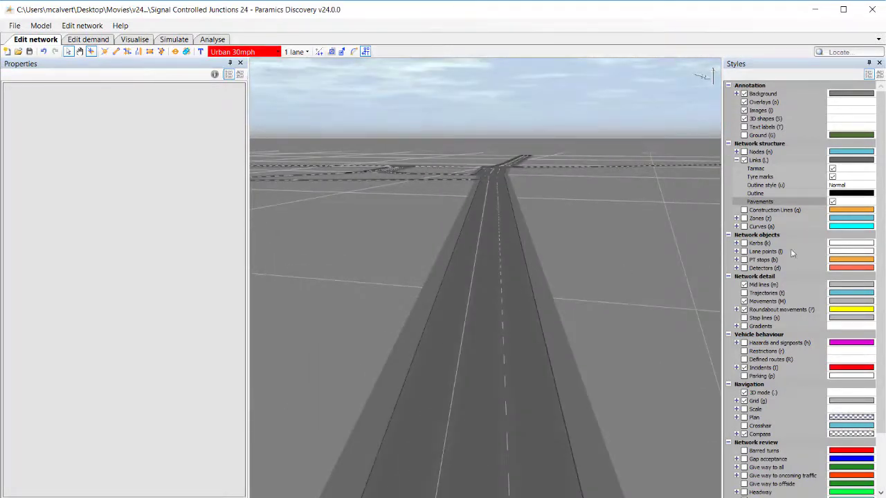
click(832, 201)
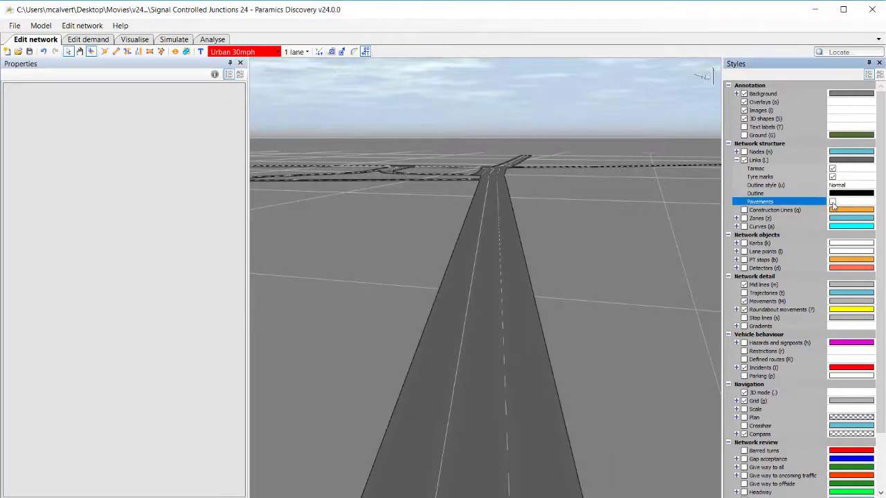
click(833, 203)
click(833, 204)
click(833, 202)
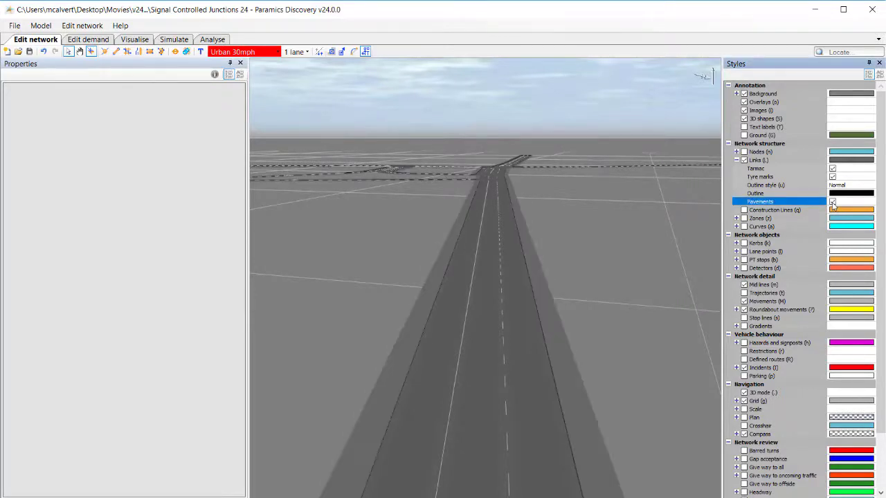
Zoom in along a link to inspect its pavements, then return to the 2D plan view.
scroll(491, 262, up, 3)
middle_drag(446, 270, 474, 278)
scroll(437, 279, up, 3)
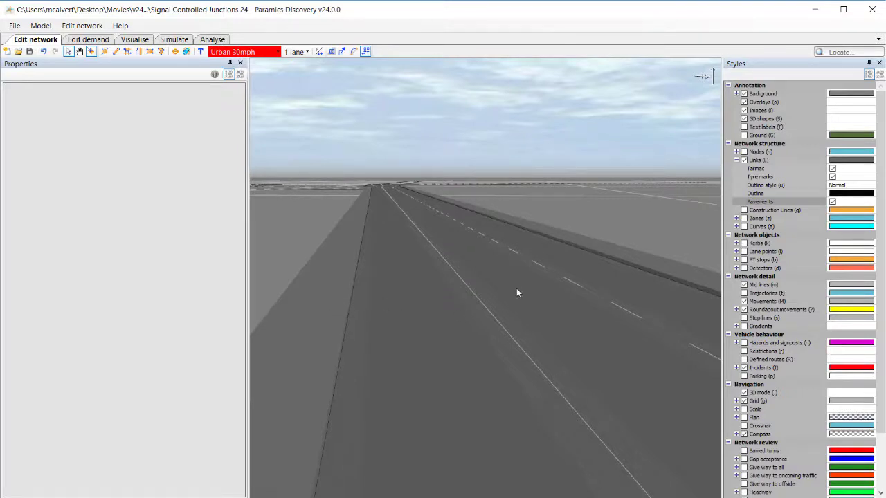
middle_drag(425, 313, 448, 306)
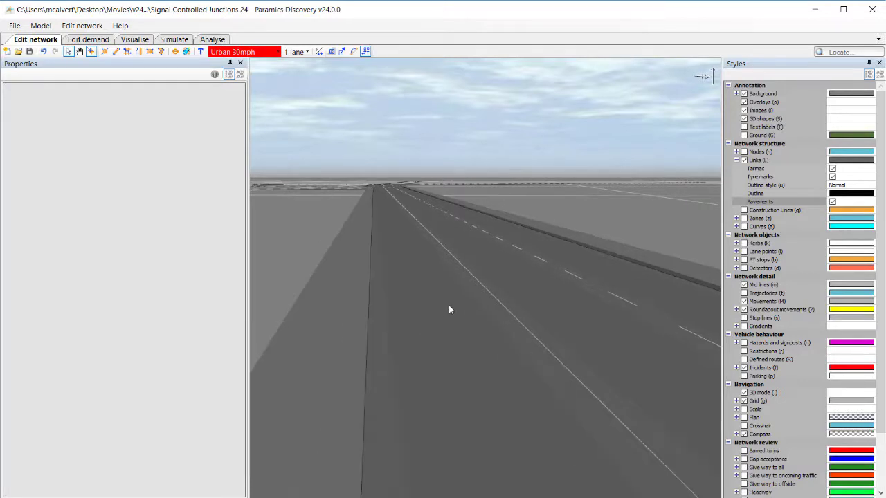
key(period)
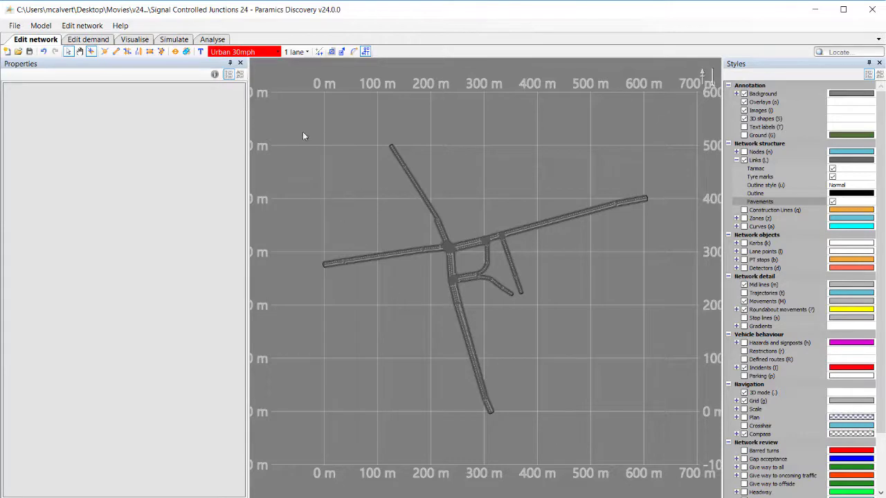
Close the Properties panel and open the Annotation palette.
click(241, 63)
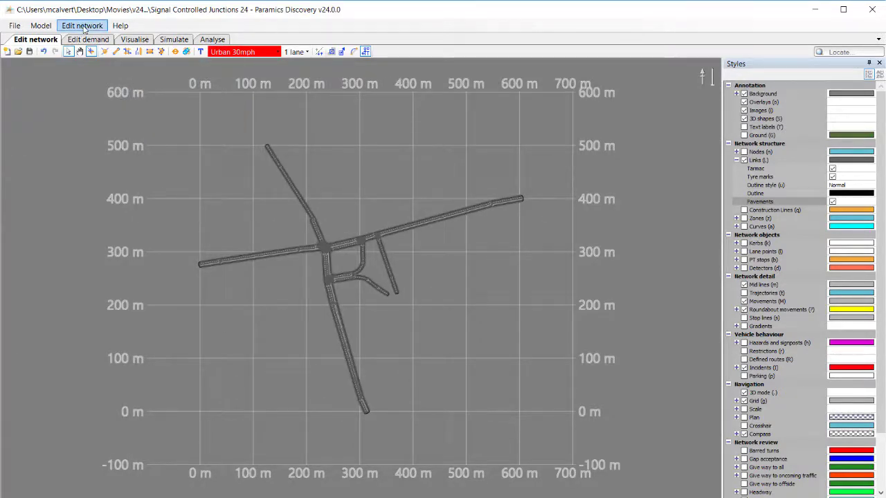
click(83, 27)
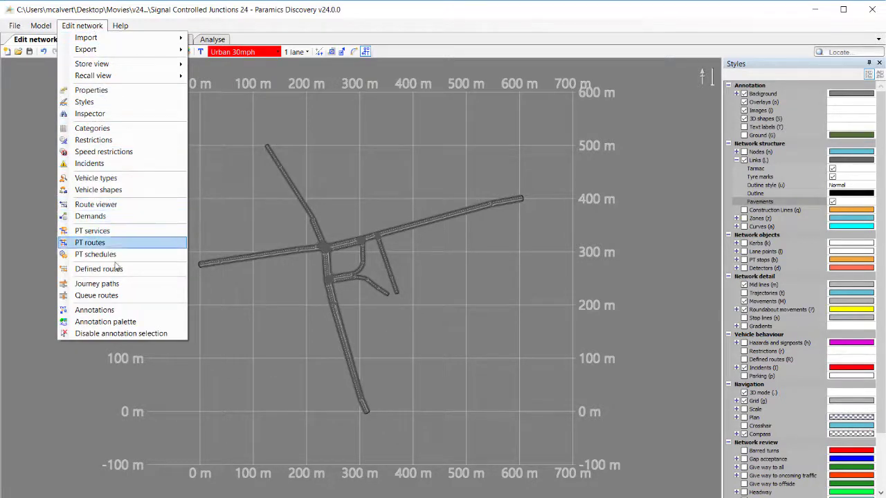
click(125, 323)
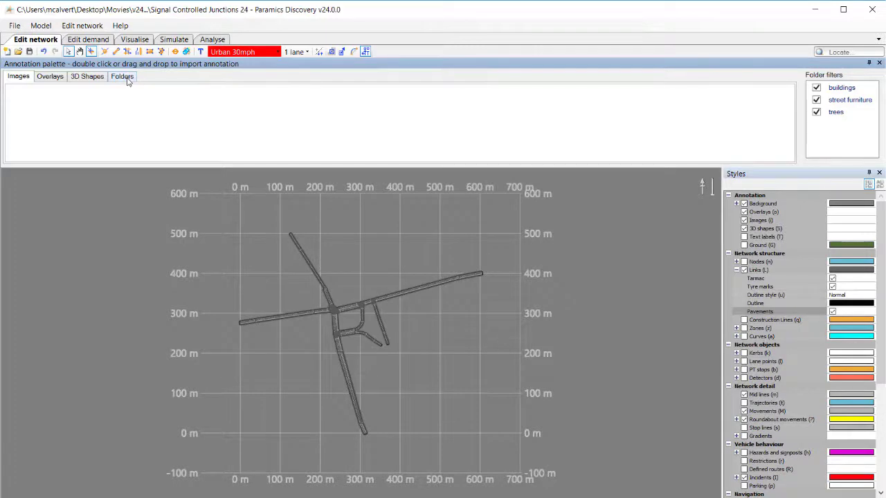
Add the S-Paramics folder from the Lydney directory as a new annotation folder.
click(123, 76)
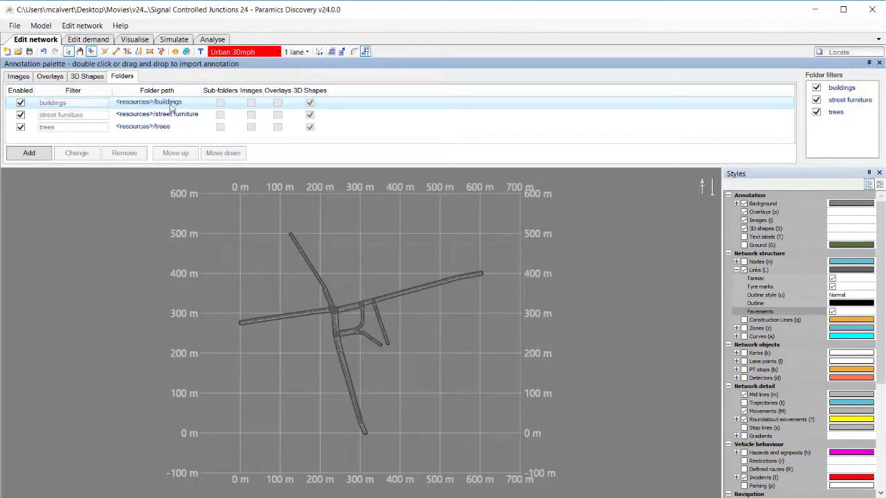
click(166, 106)
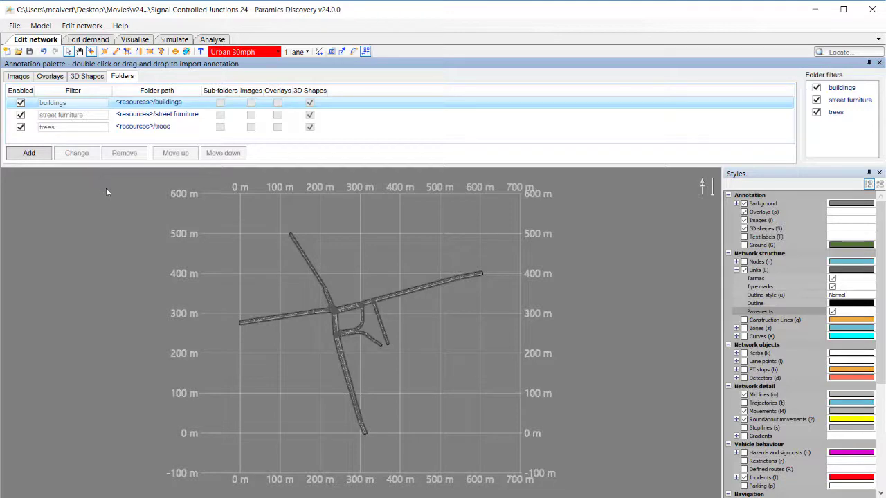
click(29, 153)
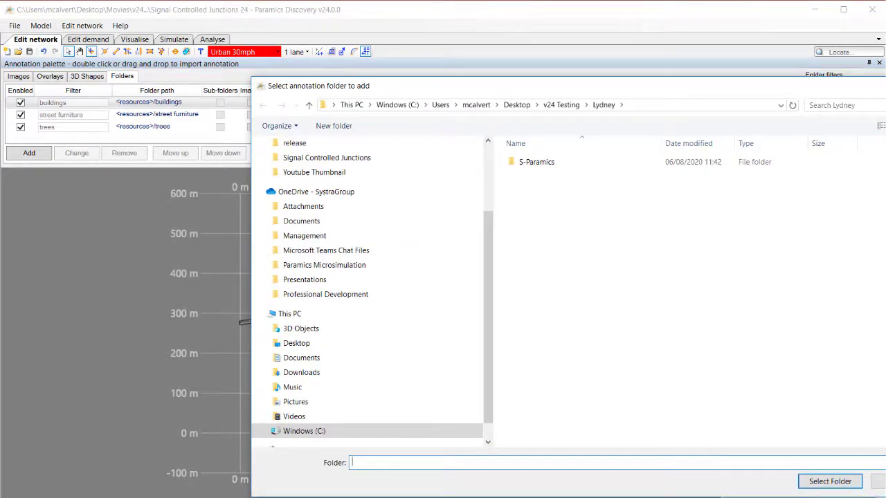
double_click(567, 166)
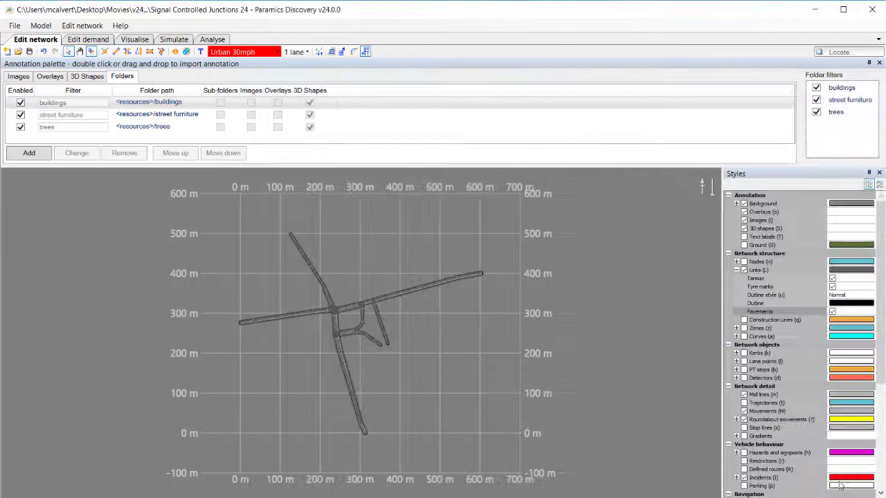
click(830, 481)
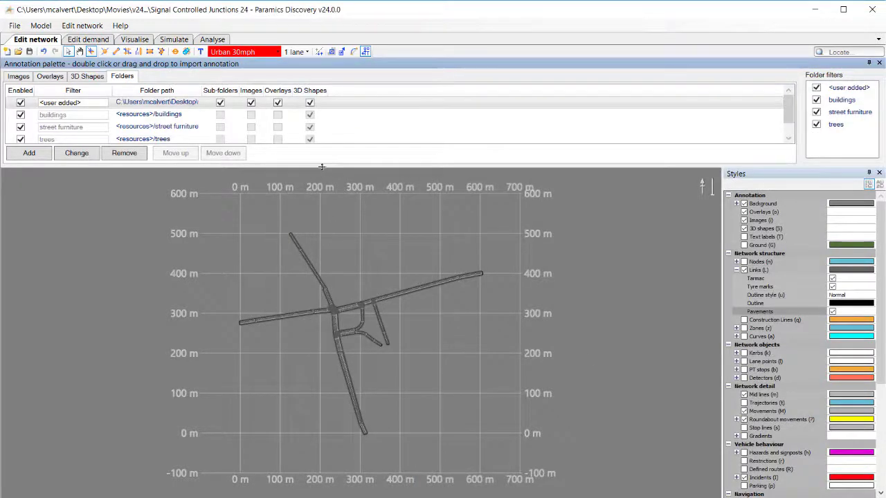
Enlarge the annotation palette and browse its 3D shapes, images and overlays.
drag(322, 167, 321, 221)
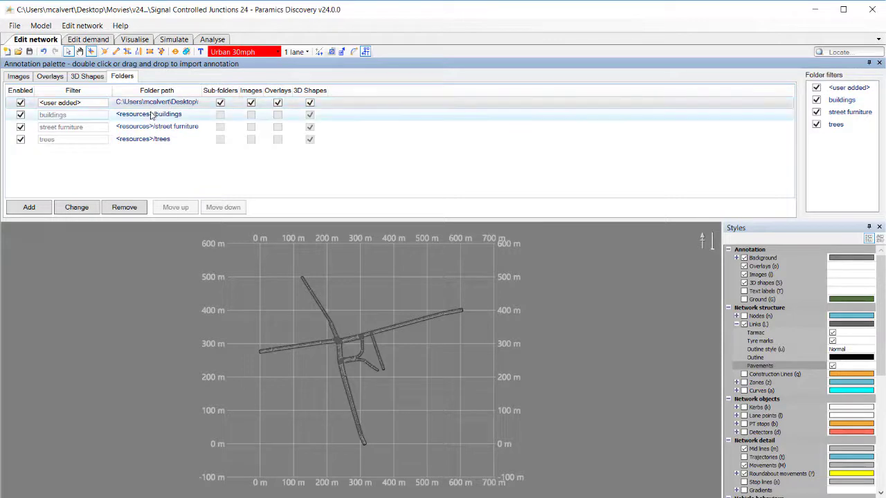
click(88, 76)
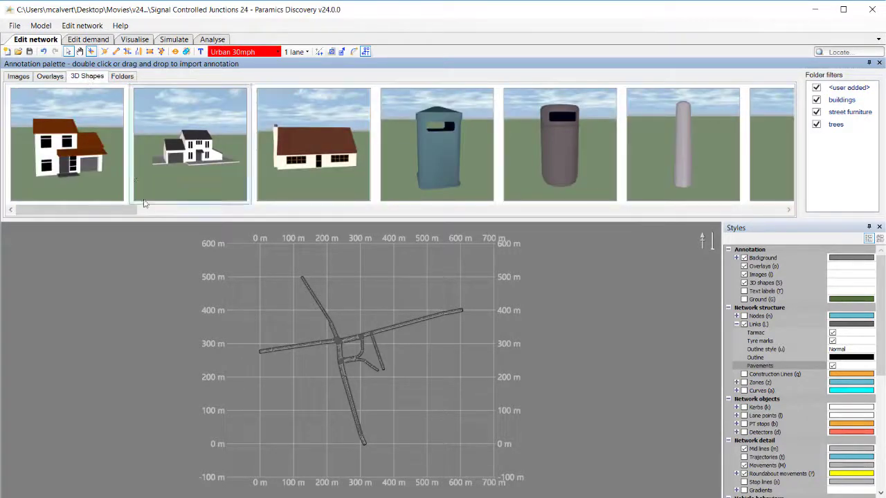
drag(111, 208, 90, 216)
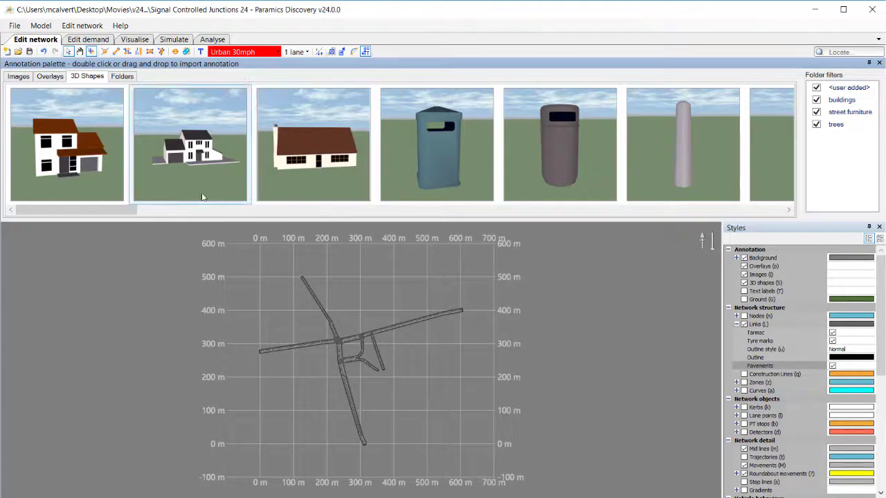
click(124, 78)
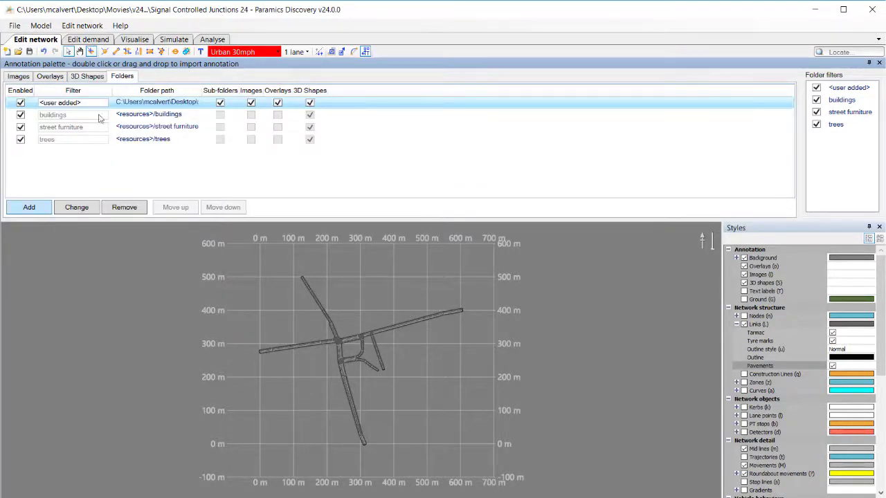
click(93, 78)
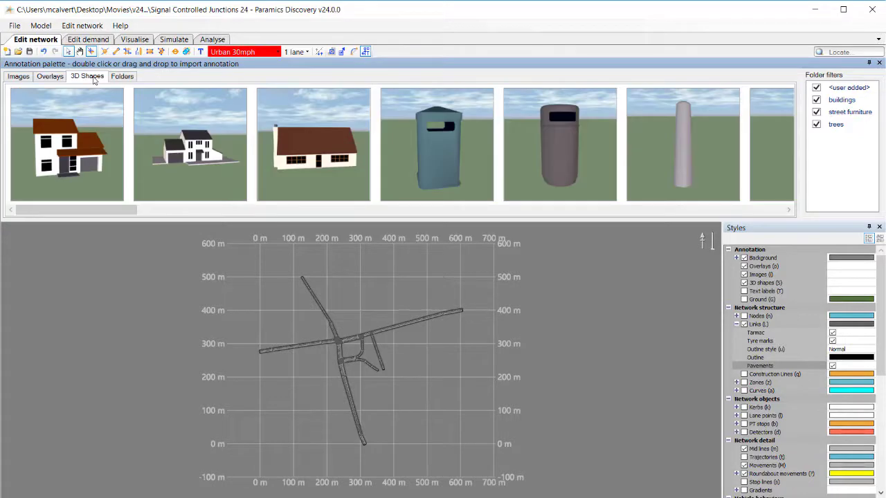
mouse_move(25, 95)
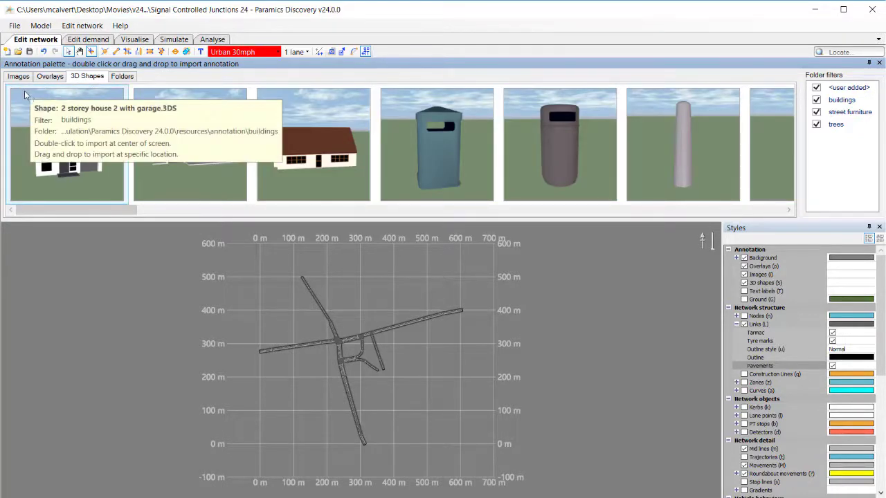
click(44, 78)
click(31, 78)
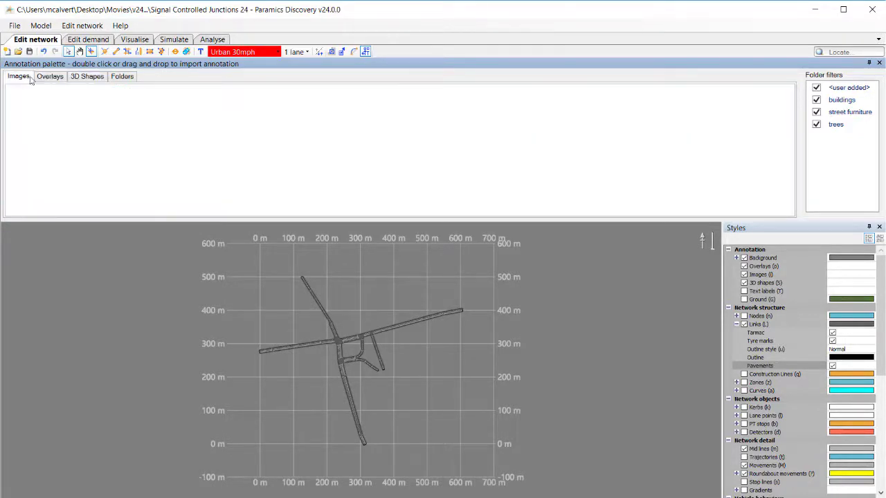
click(47, 79)
click(82, 82)
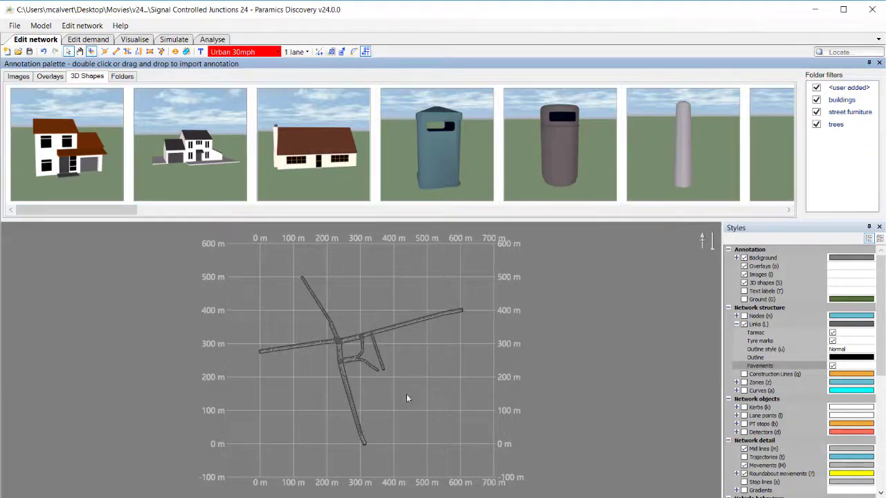
Place the blue bin 3D shape on the pavement at the main junction's north-western corner.
scroll(339, 353, up, 10)
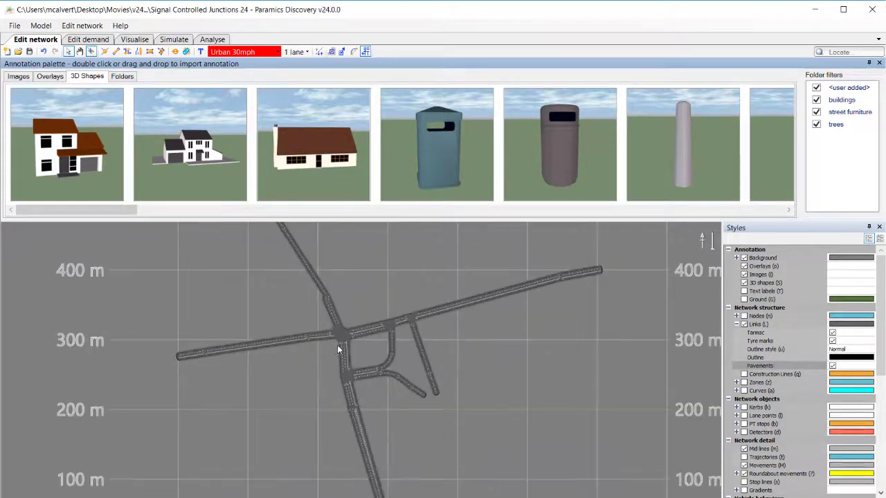
drag(355, 331, 373, 395)
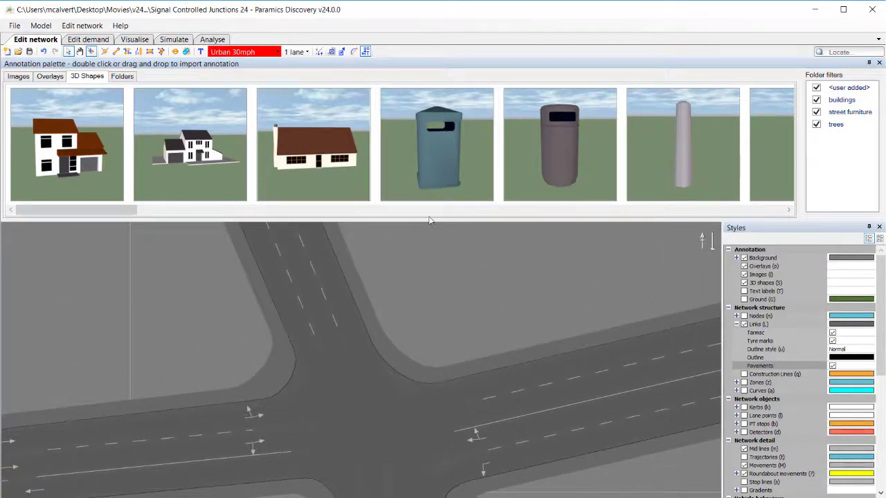
mouse_move(440, 151)
mouse_down()
mouse_move(360, 280)
mouse_move(276, 361)
mouse_up()
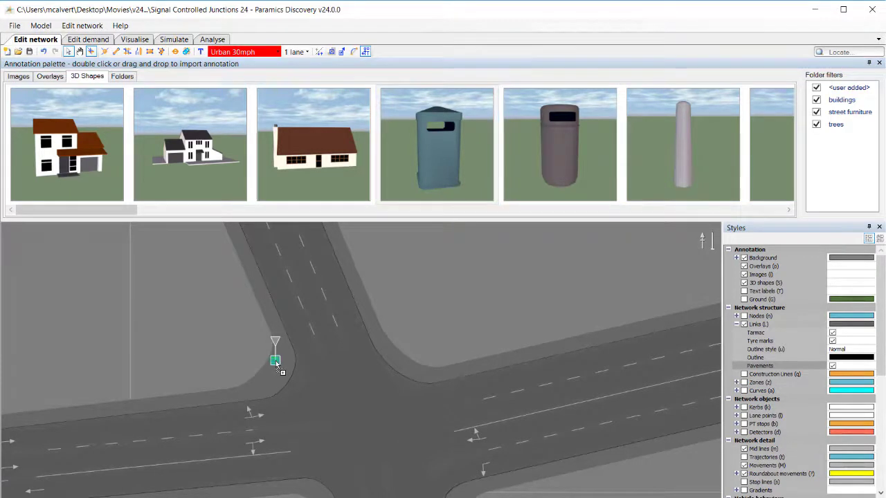
Move the bin slightly along the pavement, away from the kerb.
scroll(275, 364, up, 10)
middle_drag(270, 360, 309, 413)
middle_drag(343, 420, 359, 414)
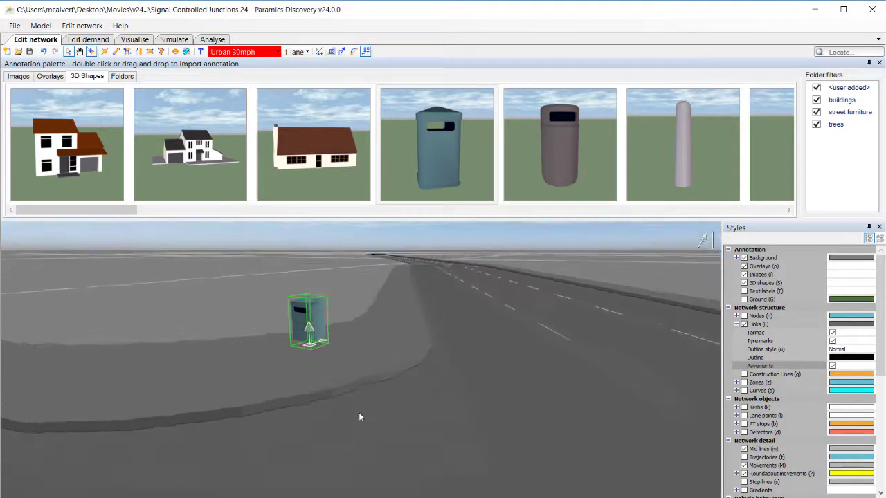
click(301, 370)
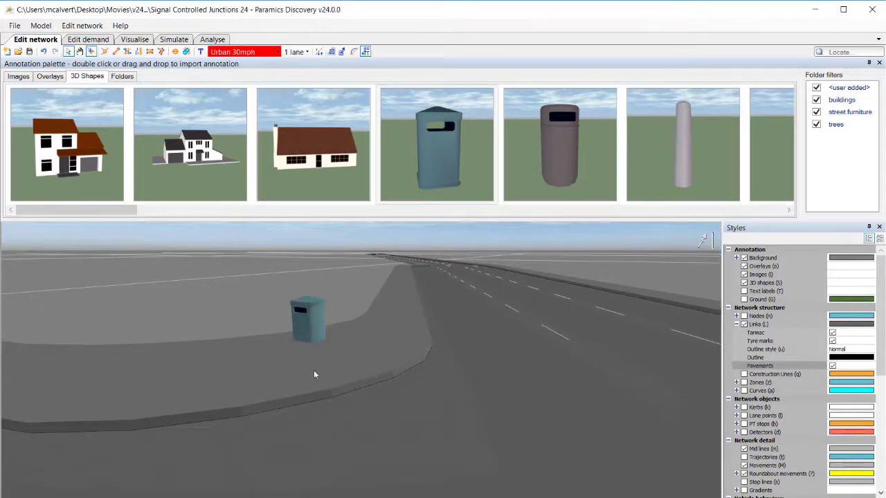
click(313, 338)
drag(311, 350, 283, 356)
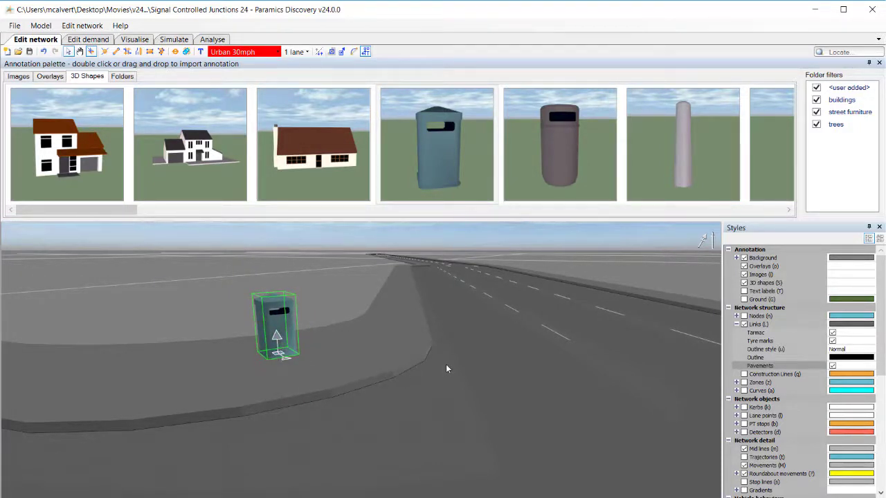
Turn on the PT stops display while orbiting around the junction.
middle_drag(446, 366, 359, 395)
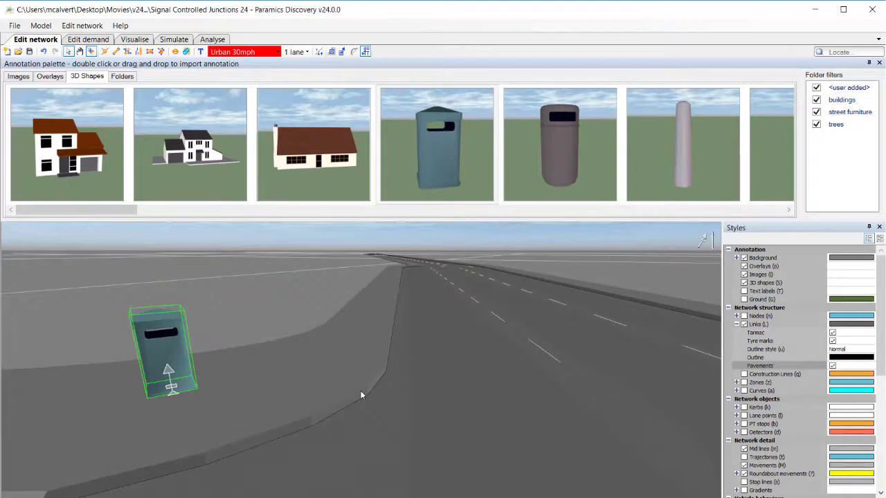
key(b)
middle_drag(405, 346, 260, 427)
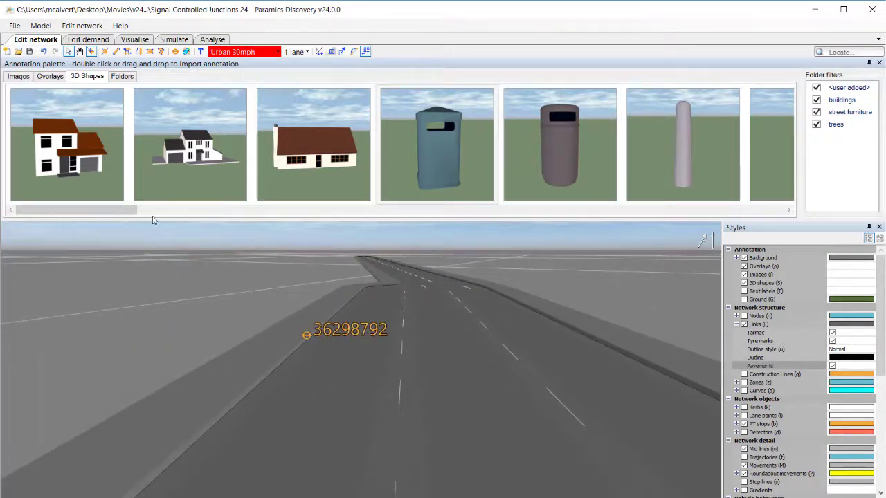
Scroll the 3D shapes palette and place a bus shelter on the pavement beside node 36298792.
drag(153, 212, 247, 212)
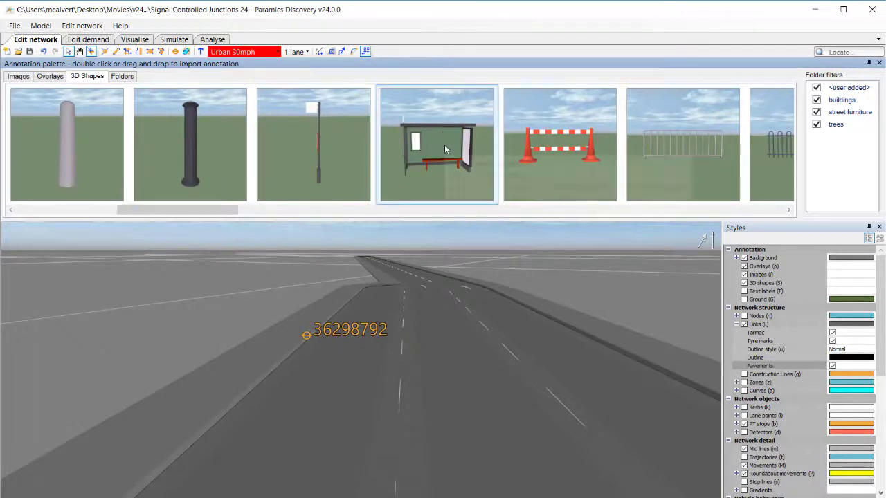
drag(445, 144, 295, 309)
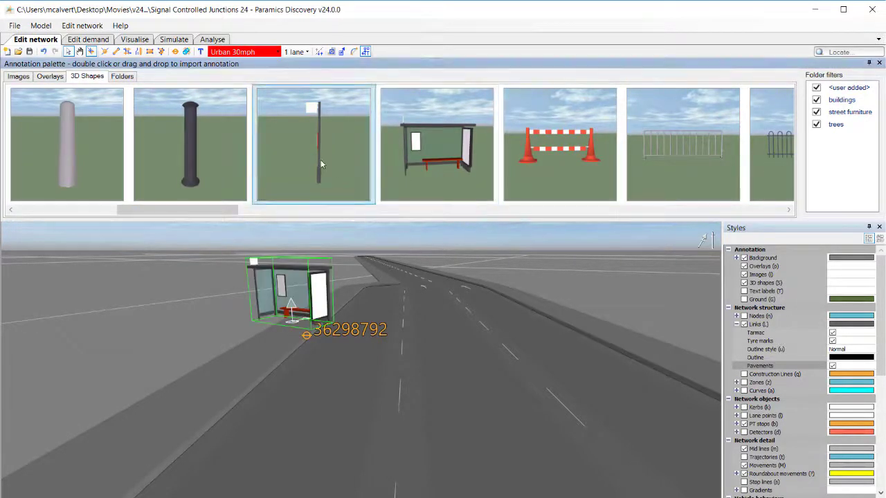
Place a bus stop sign pole and move it onto the pavement just before the bus shelter.
drag(321, 161, 261, 363)
middle_drag(313, 358, 153, 370)
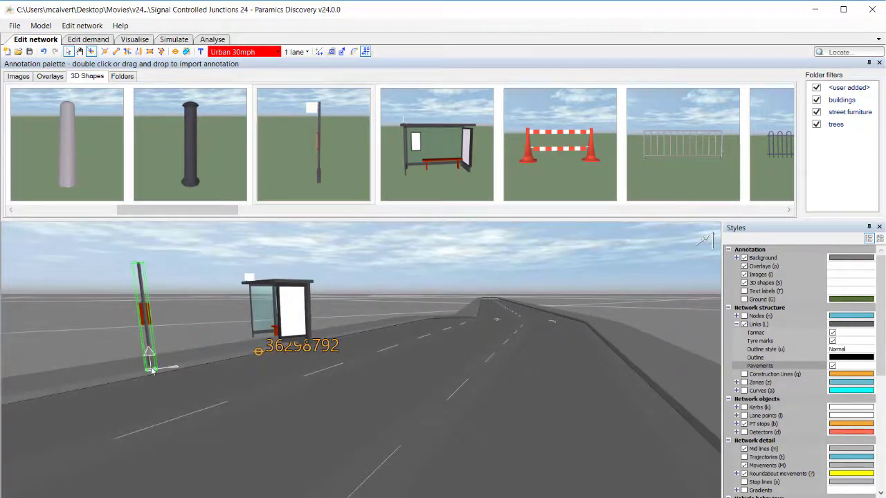
drag(152, 370, 133, 363)
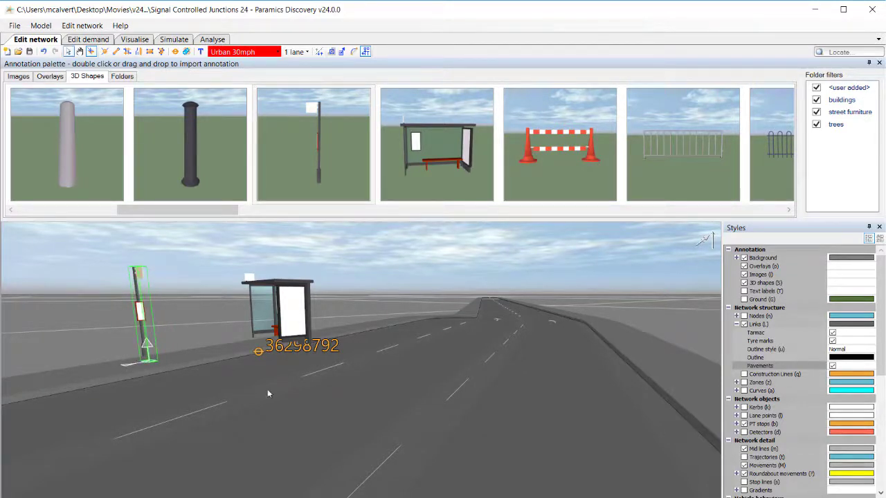
Move the bus shelter closer to the kerb.
scroll(270, 392, up, 4)
middle_drag(302, 374, 288, 332)
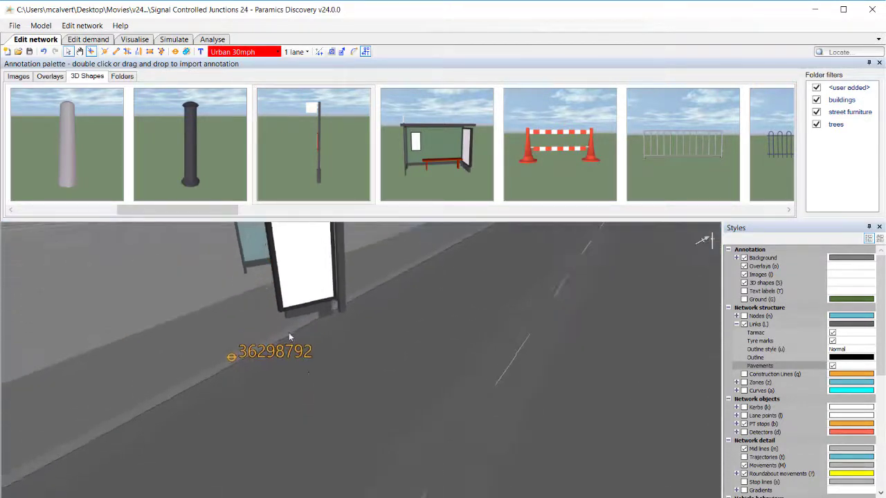
click(310, 285)
drag(289, 296, 135, 326)
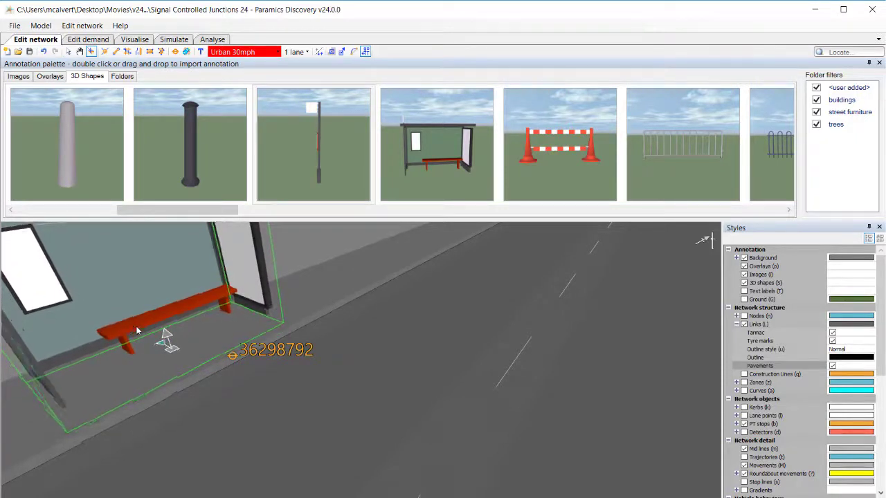
click(366, 433)
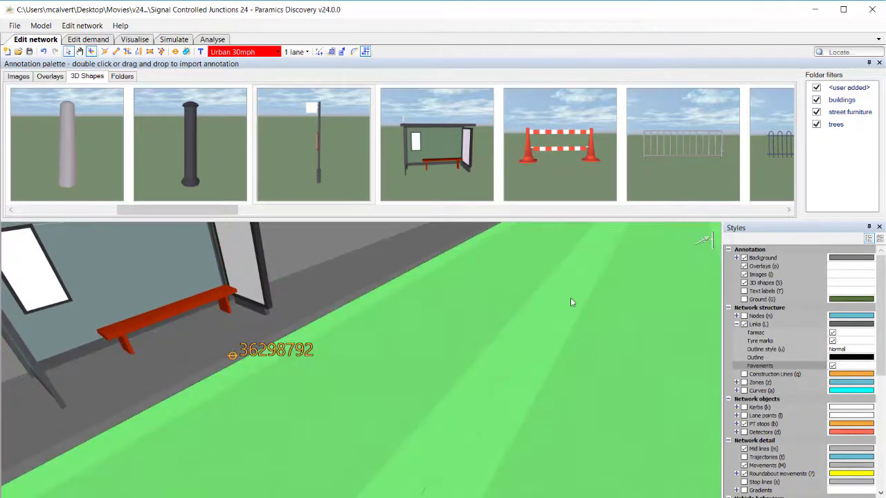
Collapse the annotation palette and inspect the bus stop from further away, then reopen the palette.
click(869, 62)
scroll(316, 309, down, 5)
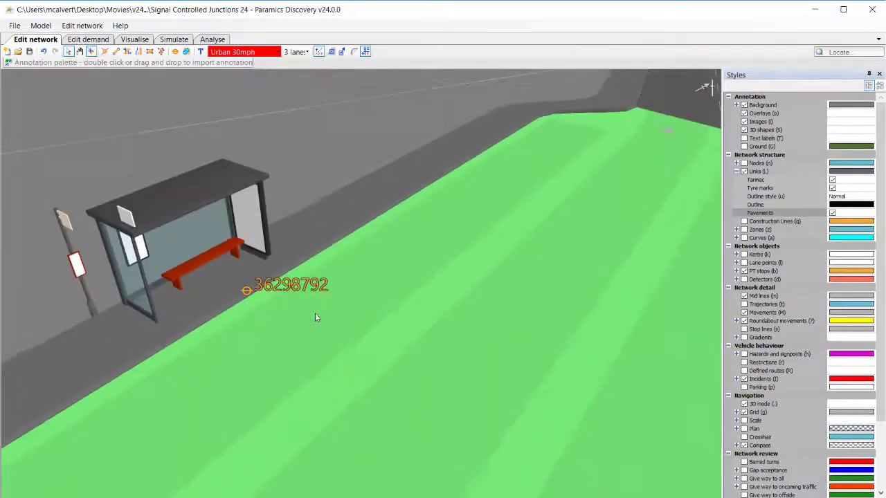
click(327, 204)
middle_drag(209, 348, 227, 345)
middle_drag(258, 317, 277, 275)
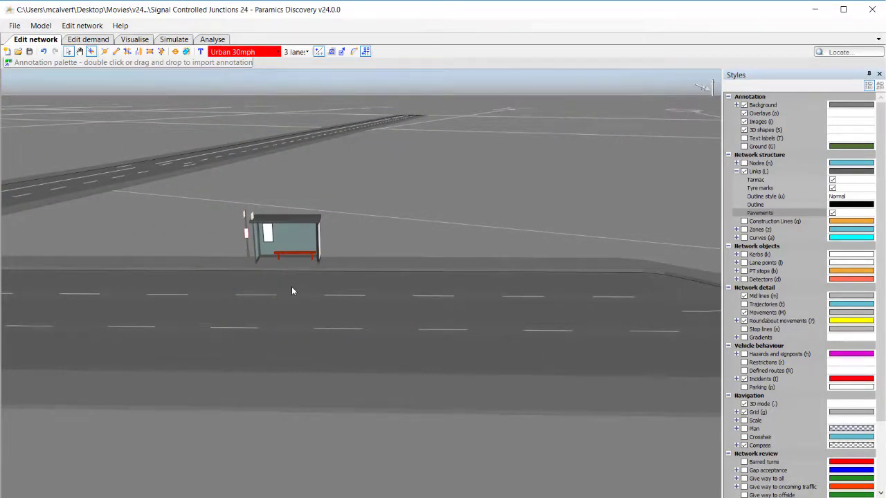
middle_drag(241, 281, 275, 292)
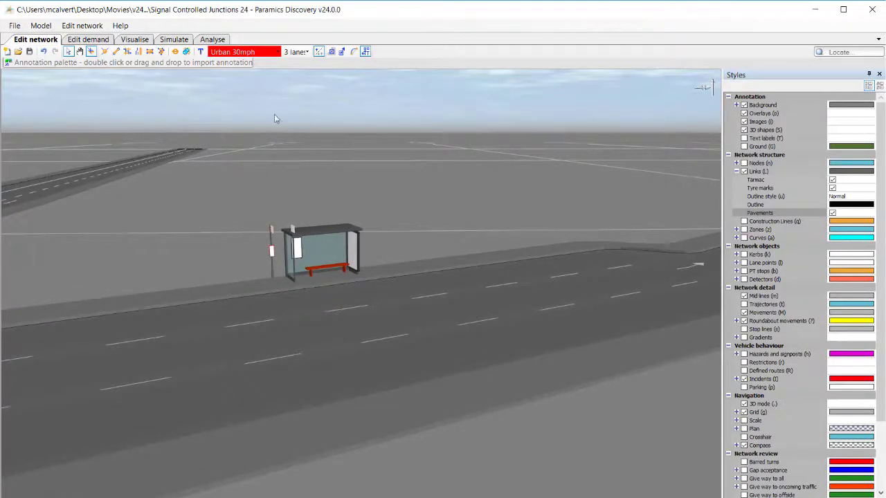
click(211, 63)
click(870, 74)
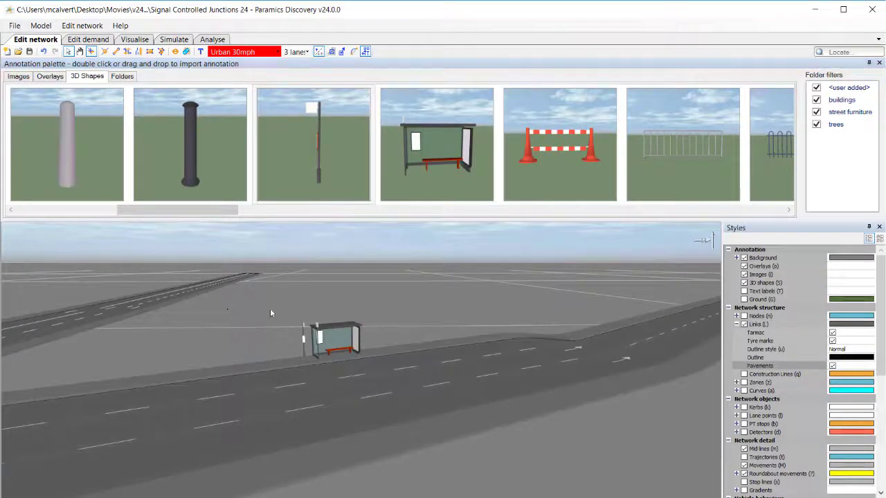
Place several tree shapes on the grass-free corner block at the junction.
middle_drag(270, 308, 442, 206)
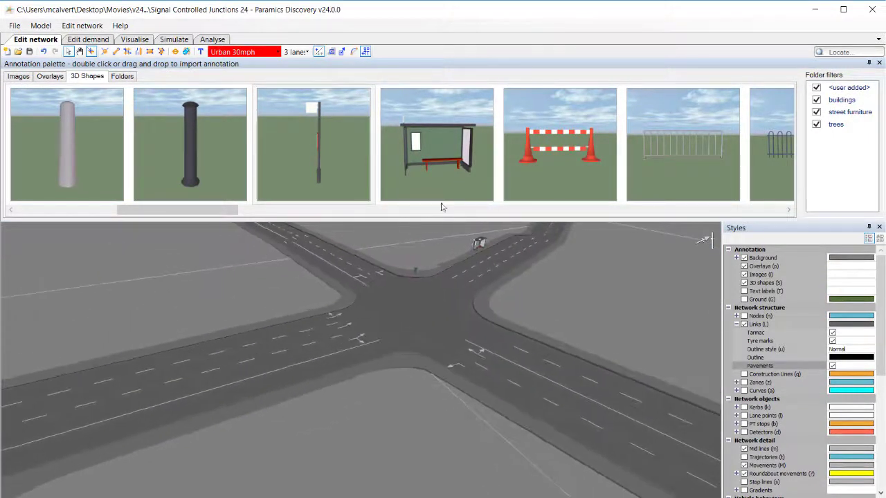
drag(229, 211, 679, 216)
drag(337, 149, 374, 391)
drag(419, 186, 240, 454)
middle_drag(241, 454, 481, 291)
drag(558, 168, 402, 353)
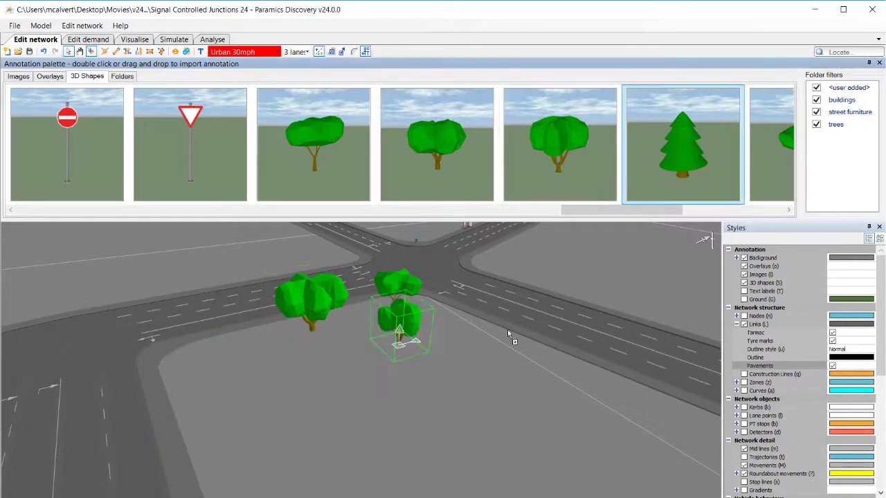
Place a green bench, a wooden bench and a picnic table on pavements around the junction's corners.
click(497, 350)
scroll(733, 163, right, 2)
click(350, 326)
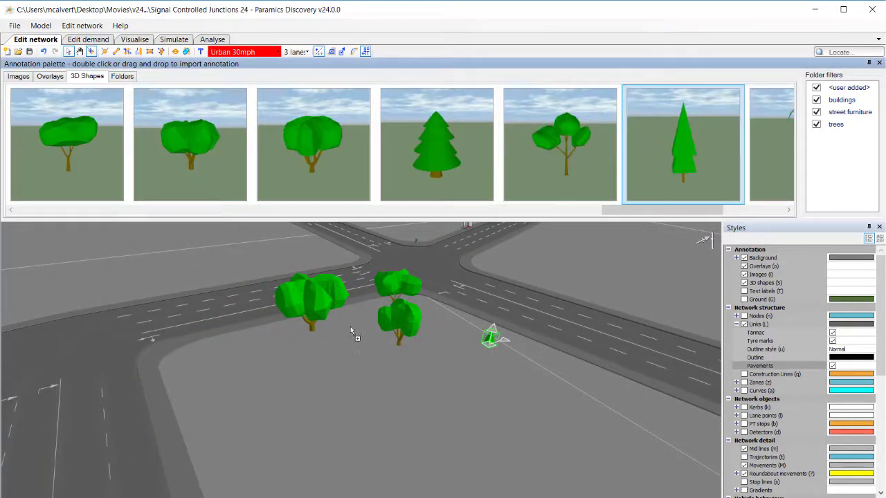
click(318, 387)
middle_drag(277, 339, 425, 406)
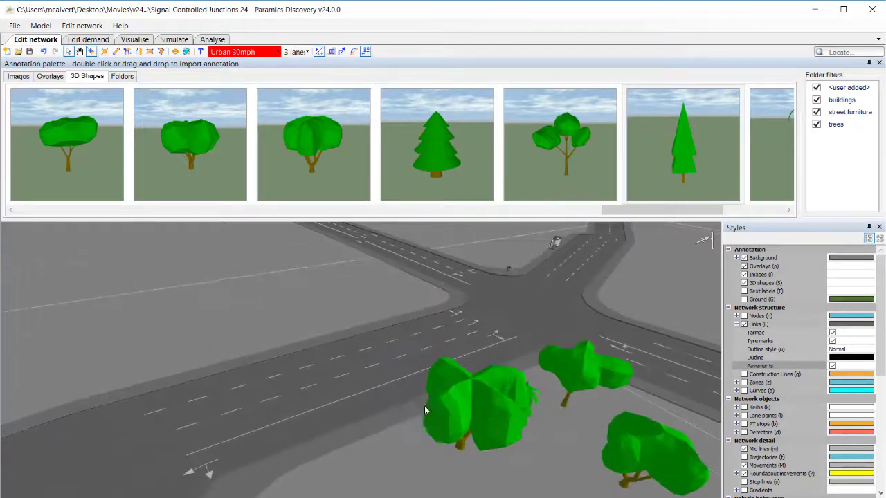
middle_drag(353, 301, 308, 194)
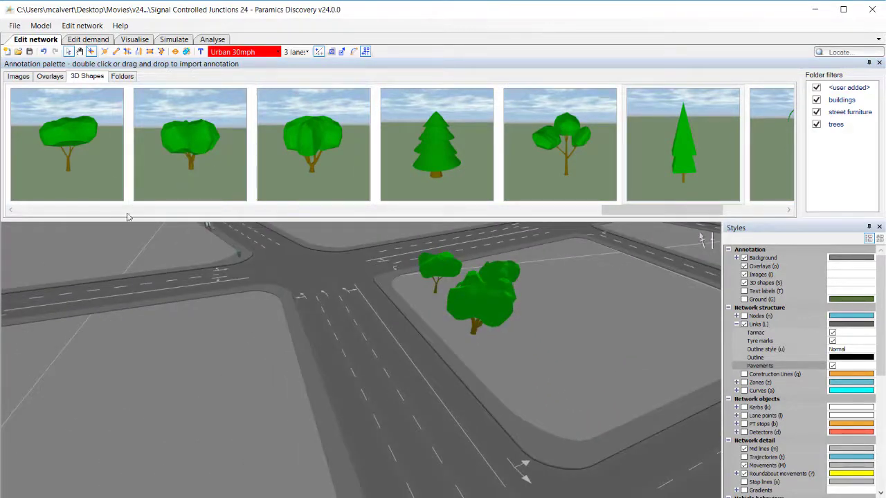
drag(623, 209, 341, 211)
drag(234, 155, 182, 268)
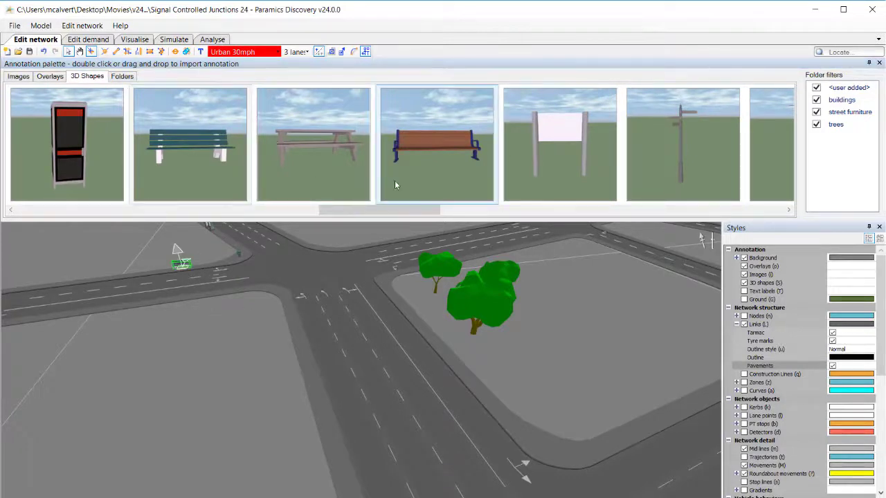
drag(395, 181, 287, 333)
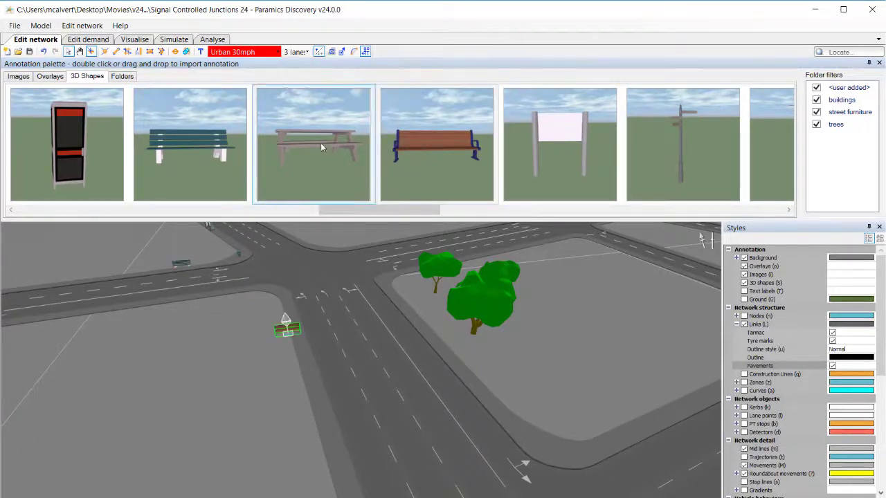
drag(320, 142, 539, 286)
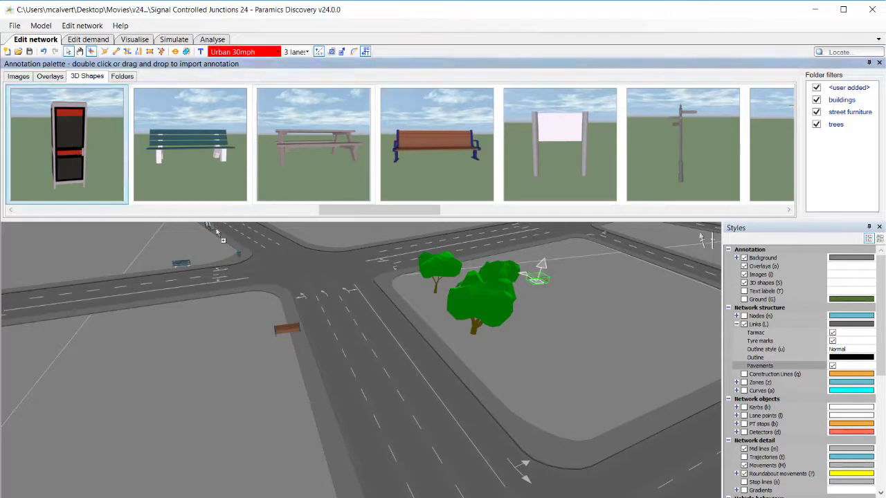
Nudge the green bench slightly along the pavement near the kerb.
click(333, 244)
middle_drag(218, 330, 356, 446)
scroll(258, 329, up, 4)
scroll(257, 333, up, 2)
click(272, 351)
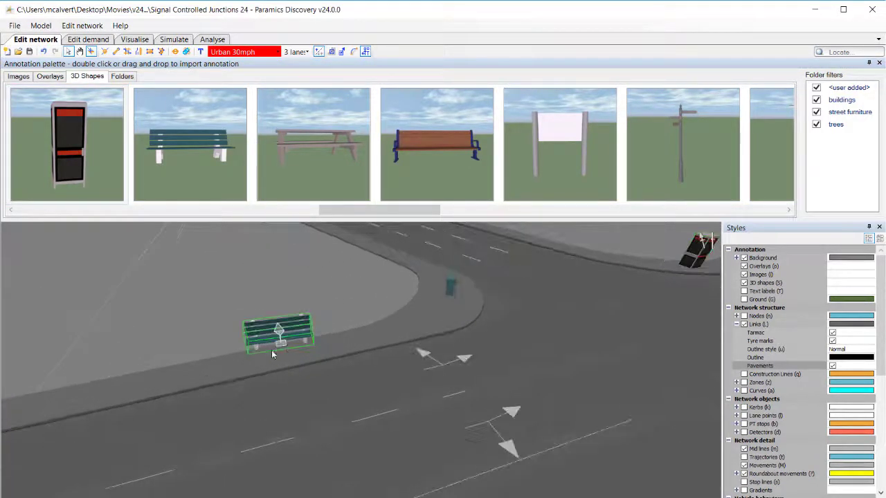
mouse_move(281, 348)
mouse_down()
mouse_move(287, 355)
mouse_move(274, 345)
mouse_up()
click(333, 315)
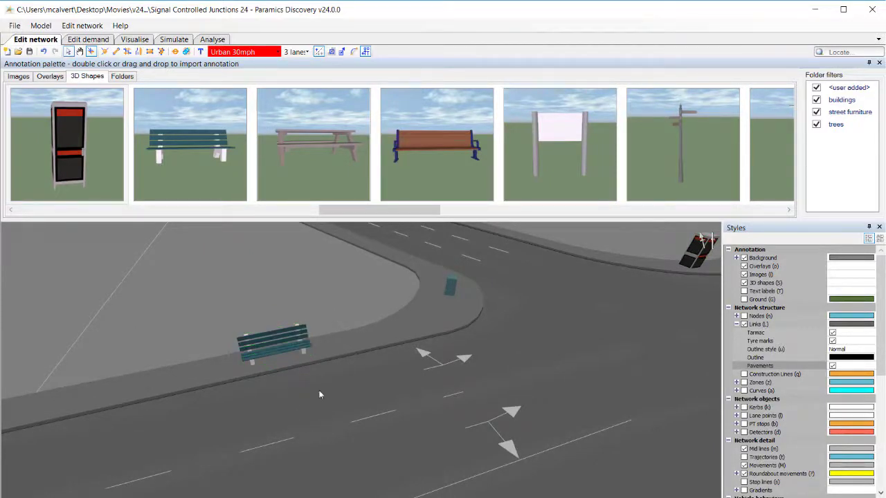
Rotate the wooden bench so it lies parallel to the kerb.
middle_drag(294, 372, 297, 407)
mouse_move(365, 407)
mouse_down()
mouse_move(332, 376)
mouse_move(244, 377)
mouse_up()
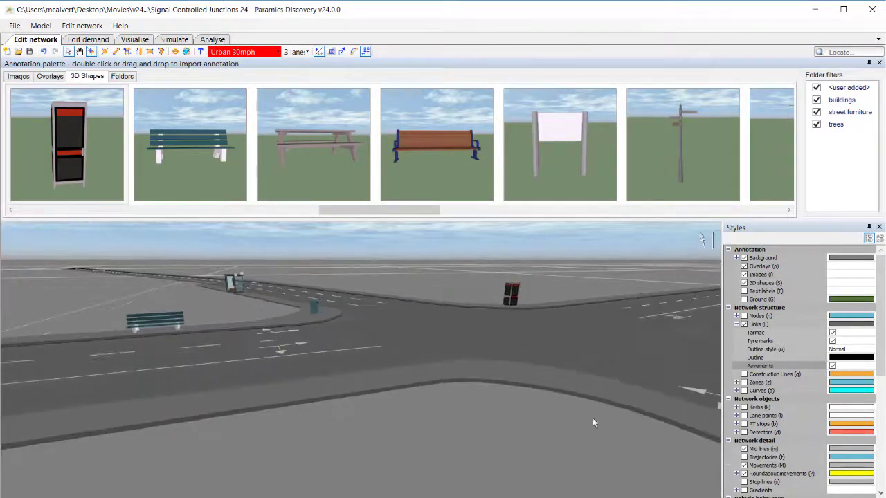
drag(593, 421, 319, 355)
drag(436, 466, 337, 394)
click(348, 429)
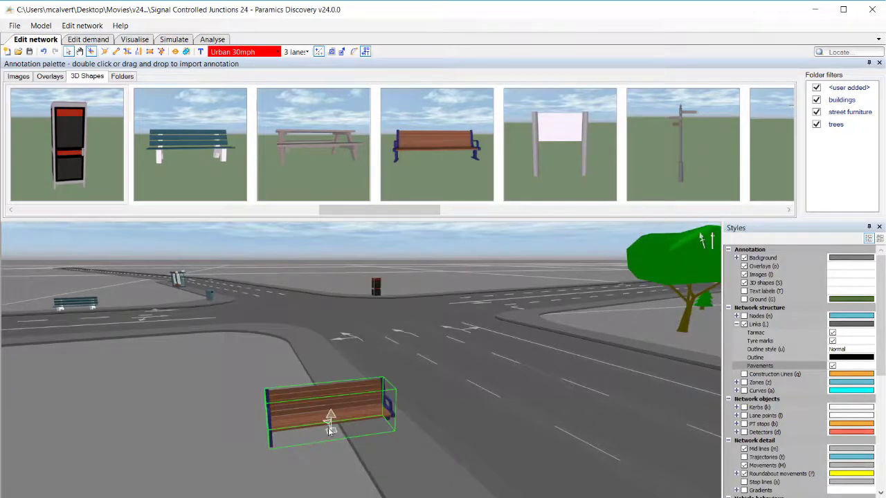
mouse_move(330, 426)
mouse_down()
mouse_move(315, 436)
mouse_move(335, 434)
mouse_move(339, 419)
mouse_up()
key(Escape)
click(367, 409)
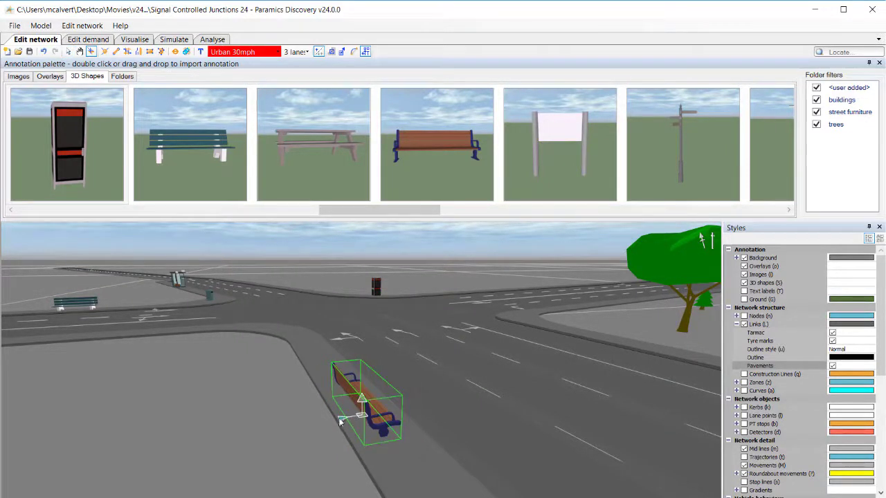
click(318, 435)
Place a black railing on the pavement in front of the trees on the corner block.
middle_drag(529, 383, 171, 379)
scroll(172, 380, down, 2)
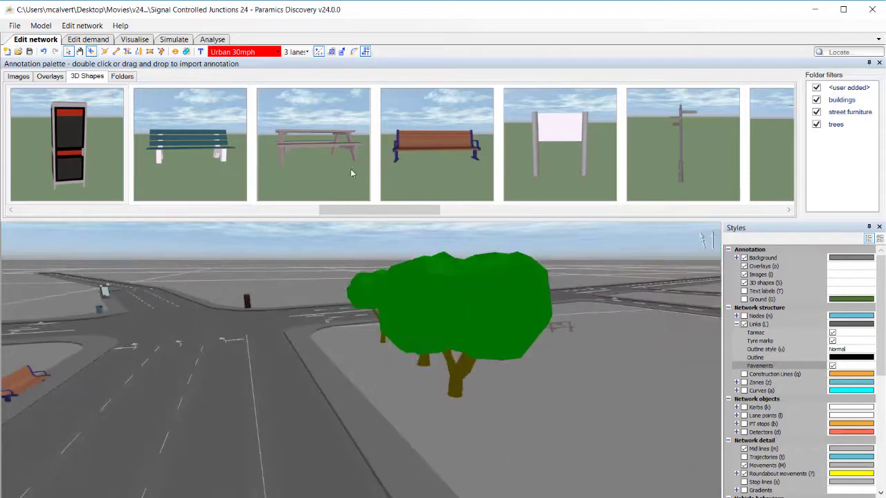
drag(358, 210, 250, 217)
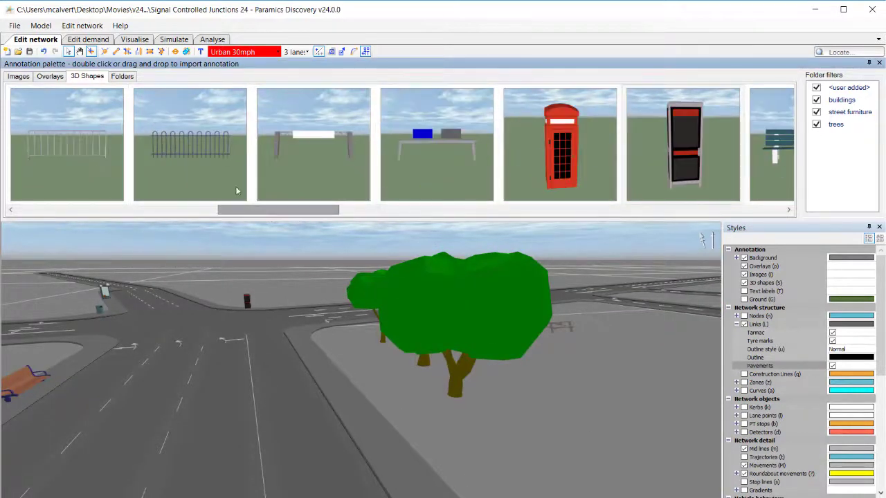
drag(209, 146, 380, 412)
middle_drag(307, 416, 477, 405)
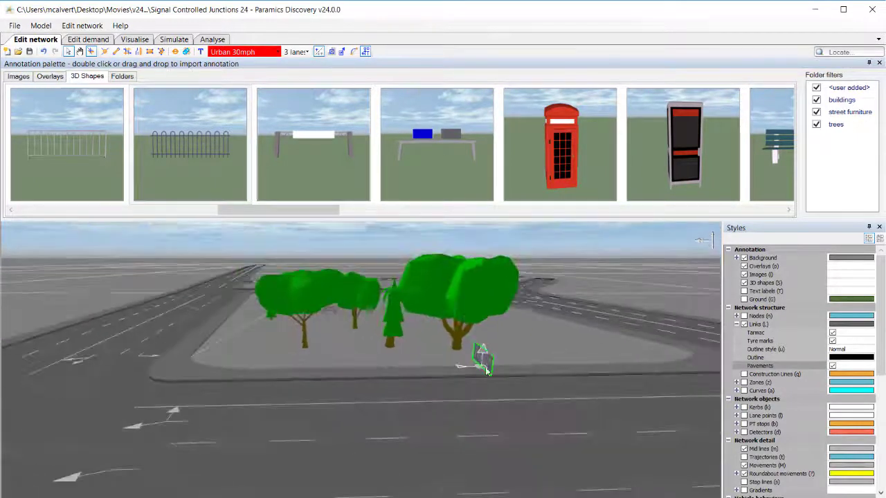
scroll(487, 372, up, 5)
drag(478, 365, 449, 360)
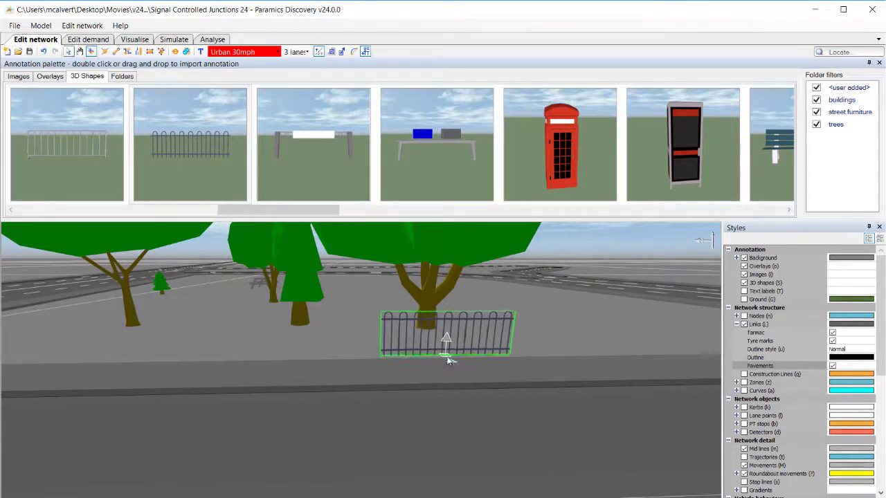
Try to duplicate the railing from its context menu.
right_click(449, 359)
click(435, 356)
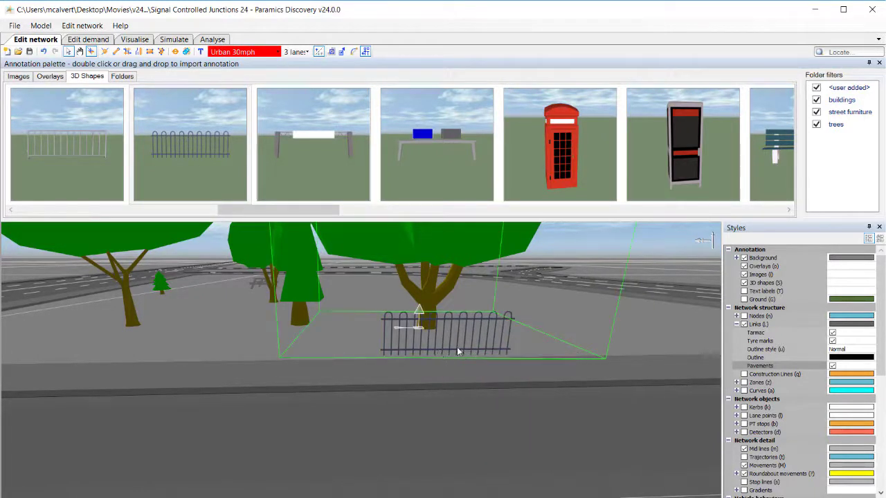
click(458, 348)
right_click(448, 358)
click(443, 353)
scroll(444, 350, up, 3)
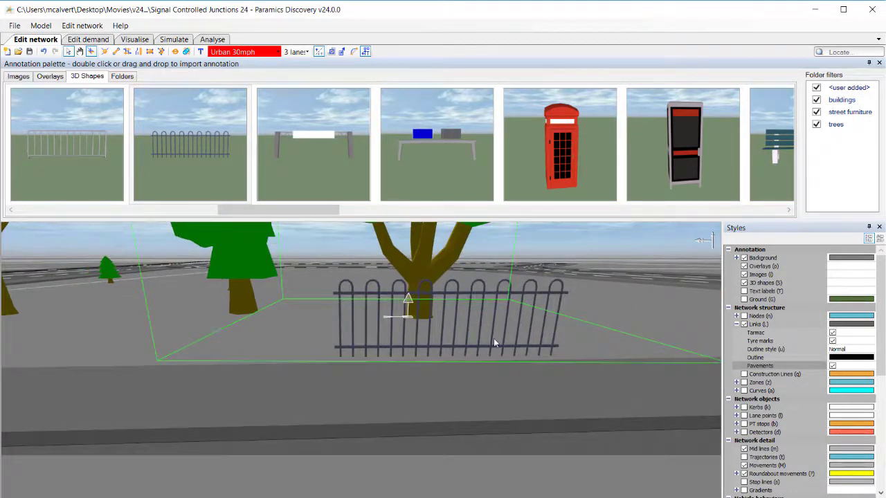
scroll(470, 365, down, 4)
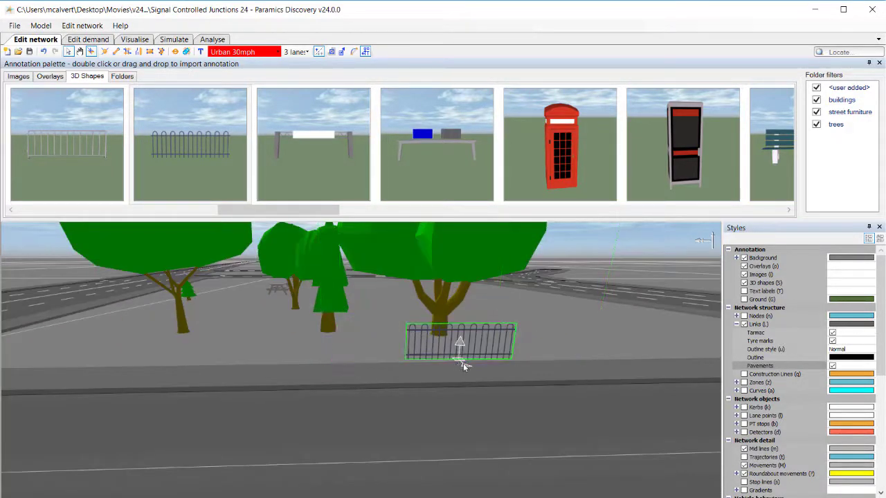
Duplicate the railing and move the copy left along the pavement to extend the fence.
right_click(463, 366)
click(479, 451)
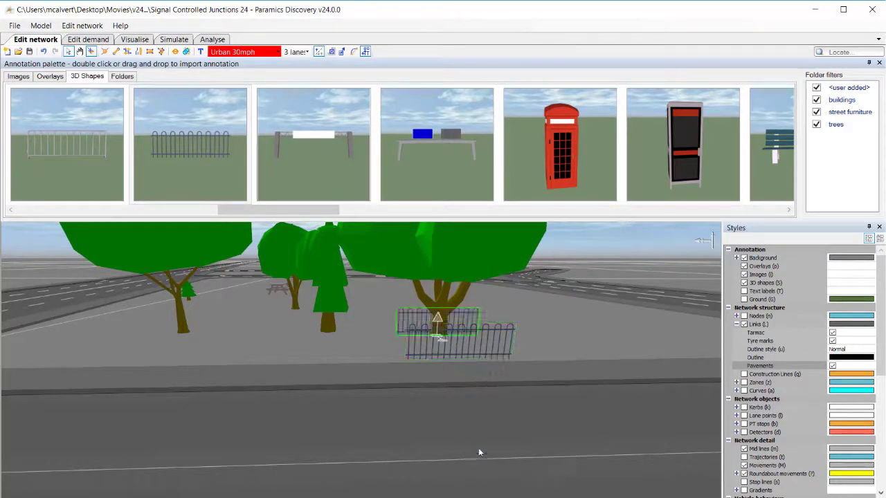
drag(440, 339, 352, 366)
Duplicate the railing again and move the copy further left to continue the fence.
right_click(351, 365)
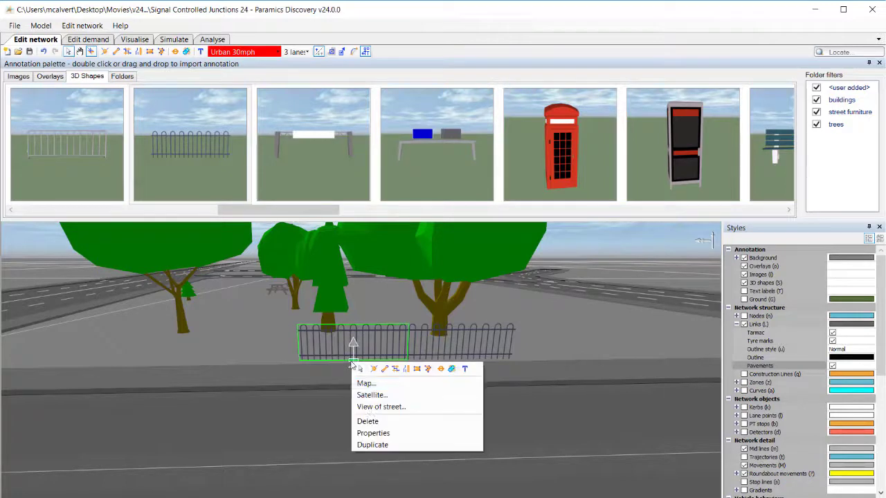
click(374, 445)
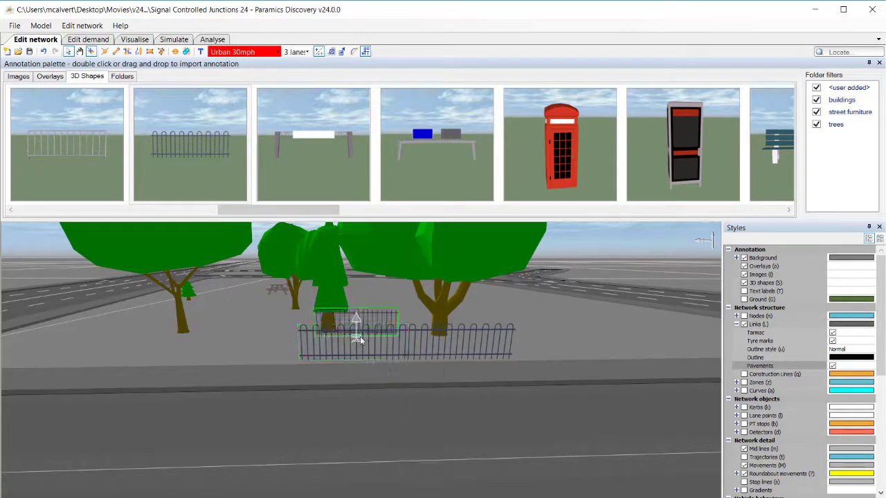
drag(359, 339, 253, 360)
right_click(251, 362)
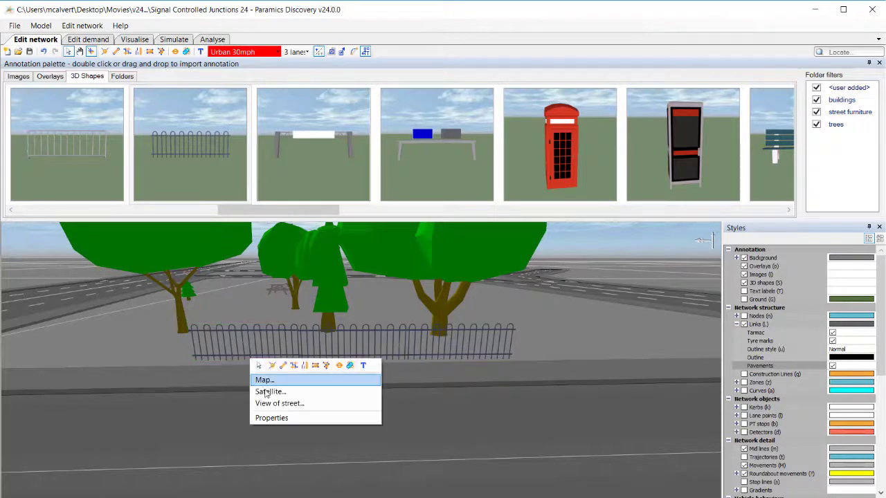
Duplicate the railing once more and drag the copy to the left end of the fence.
click(252, 357)
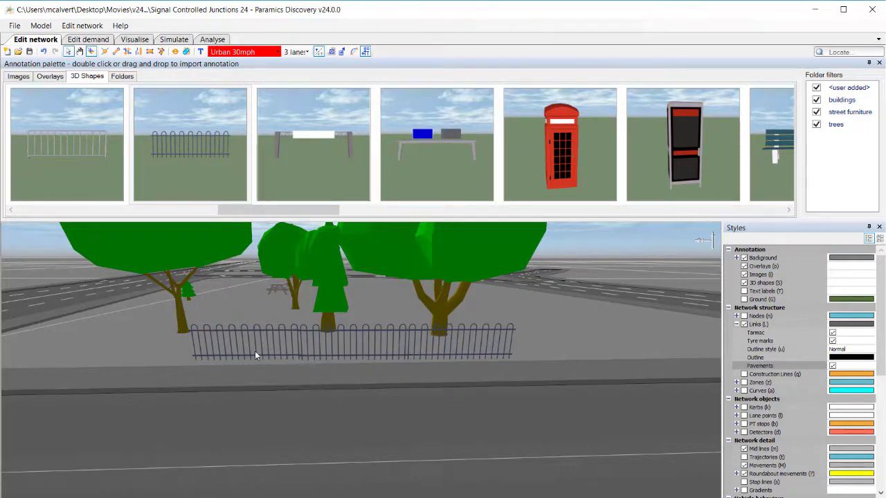
click(227, 354)
right_click(246, 361)
click(259, 437)
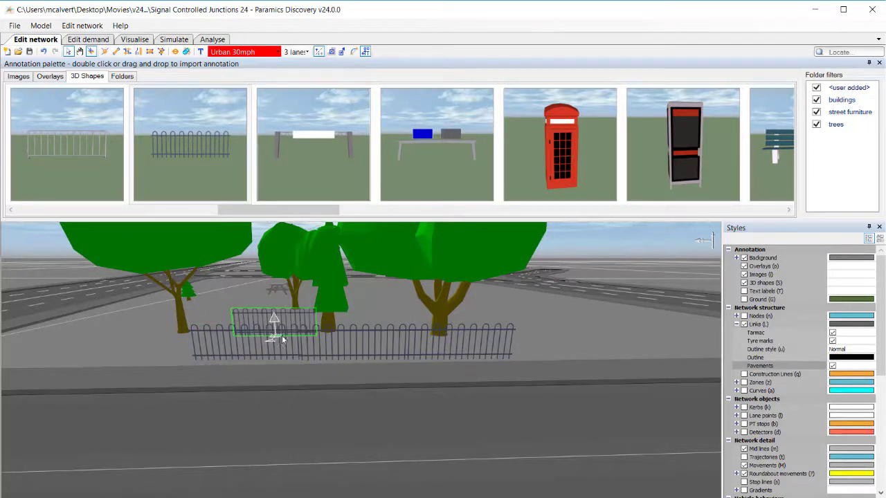
drag(277, 335, 138, 364)
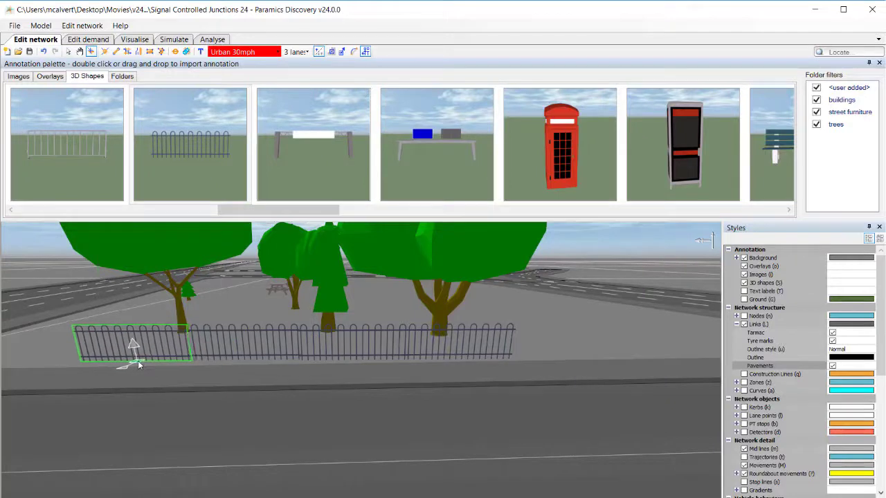
click(189, 398)
Close the annotation palette and switch to Visualise mode.
scroll(206, 405, down, 3)
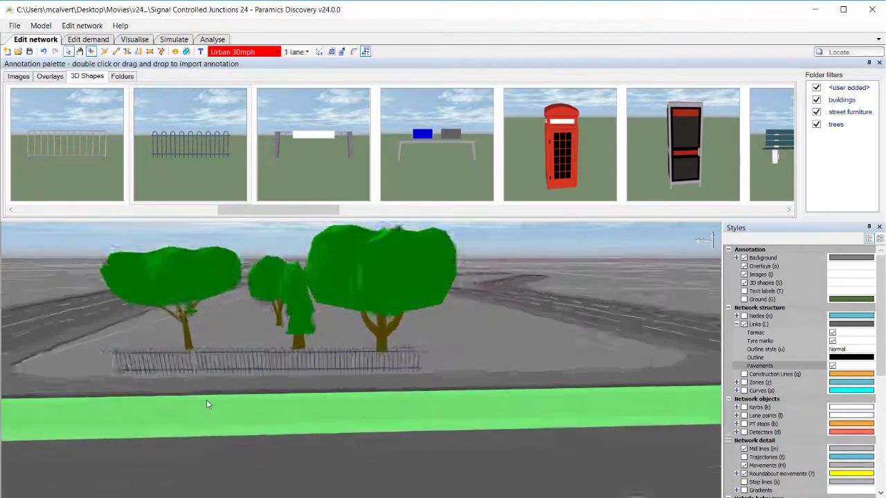
scroll(207, 405, down, 5)
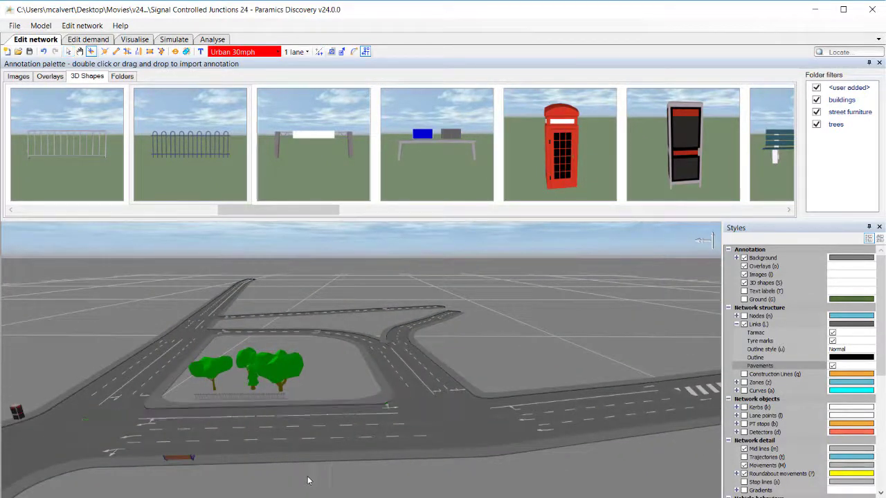
middle_drag(178, 398, 227, 414)
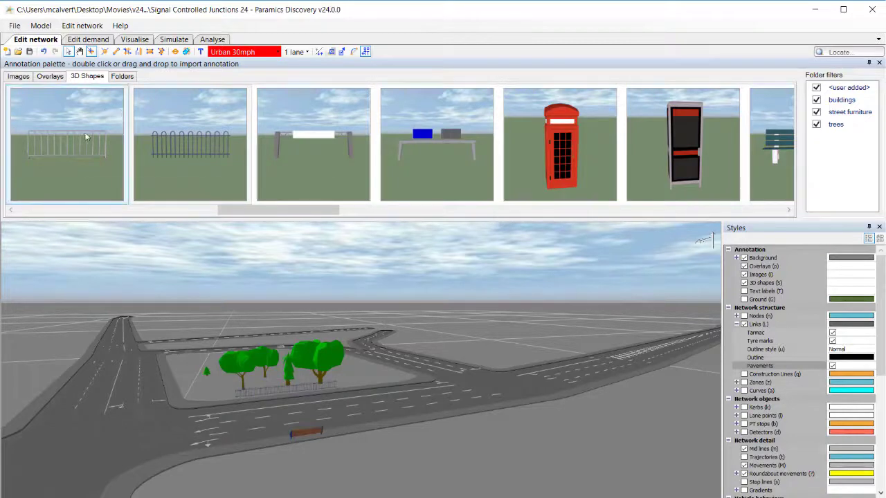
click(879, 63)
middle_drag(378, 399, 488, 364)
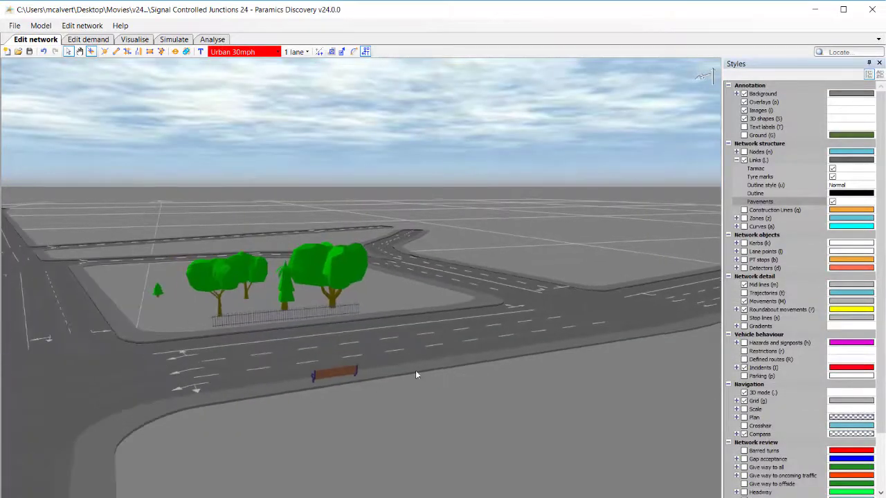
click(135, 40)
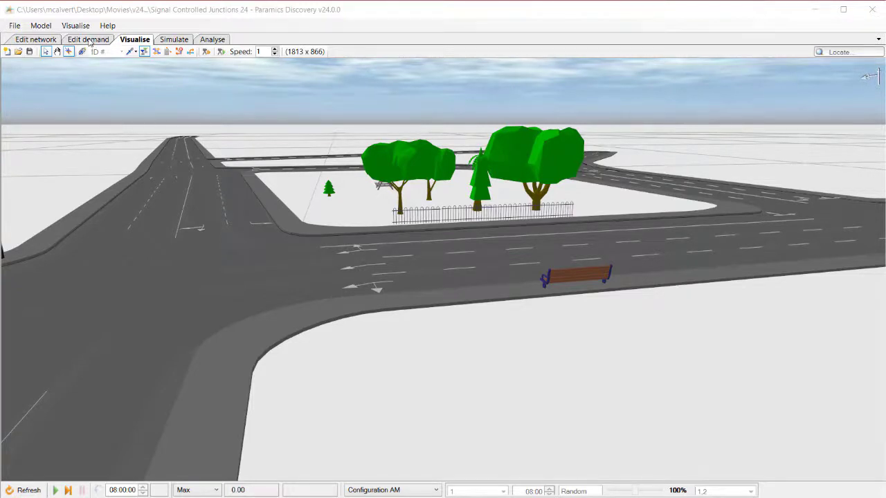
Open the Styles panel and expand the Background settings.
click(82, 27)
click(83, 27)
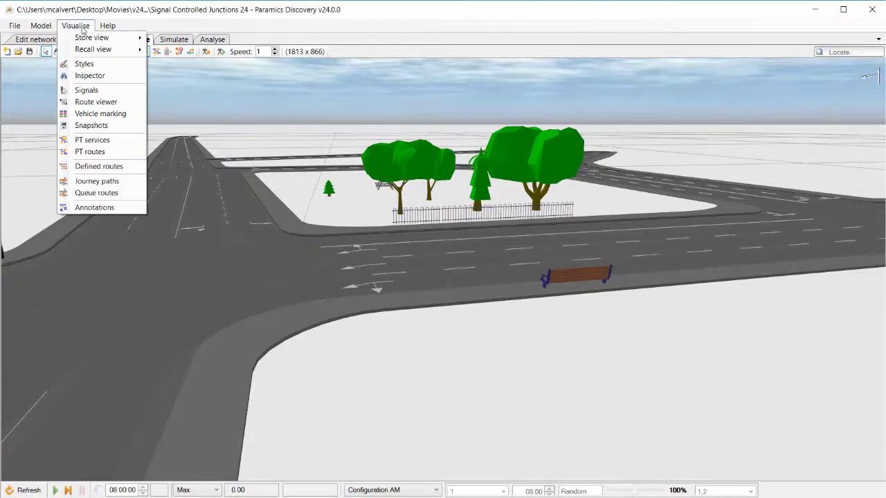
click(86, 64)
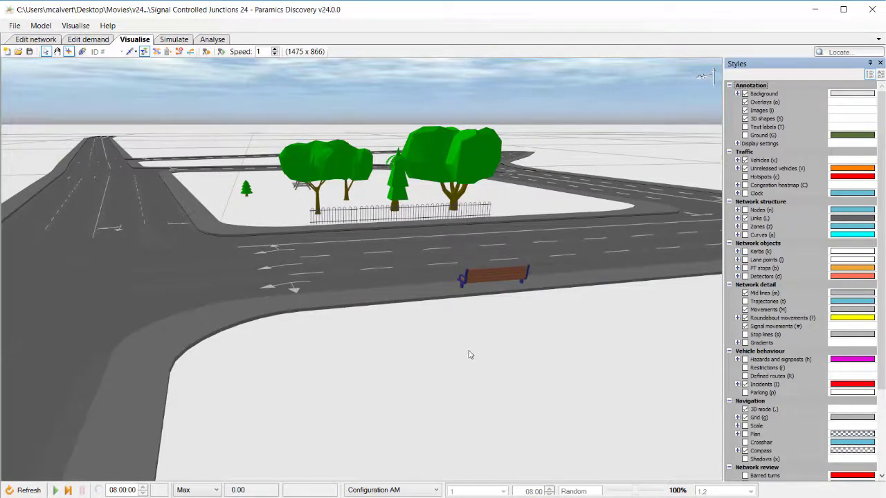
middle_drag(471, 354, 492, 354)
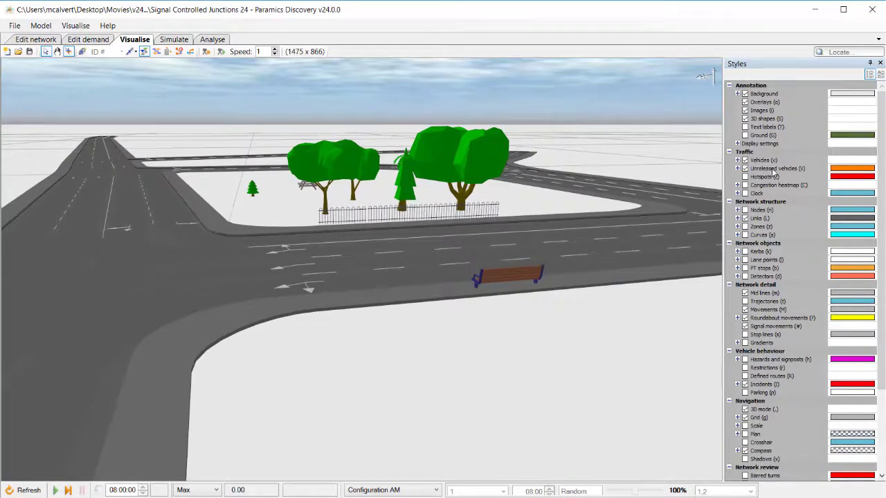
click(738, 94)
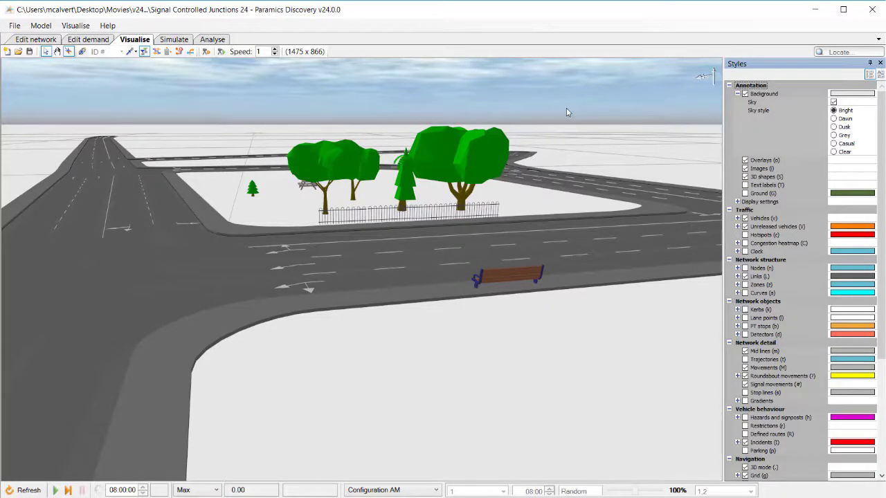
Preview each sky style and set the sky style to Casual.
click(834, 152)
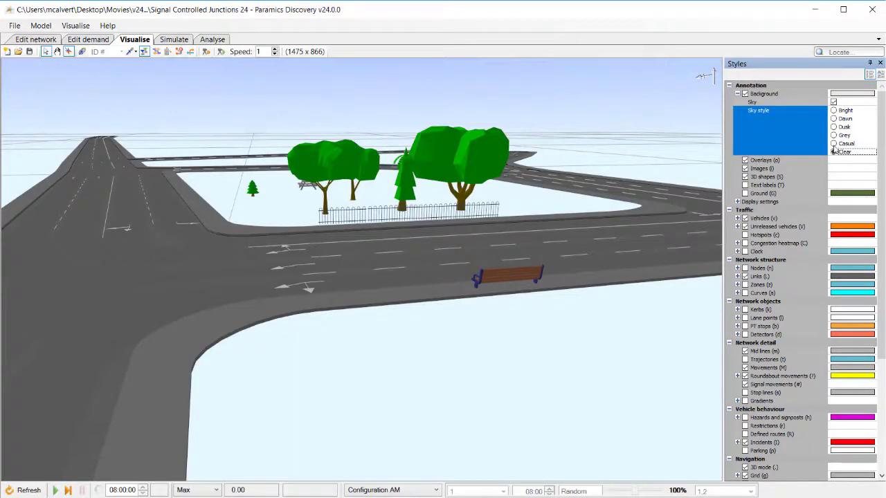
click(835, 144)
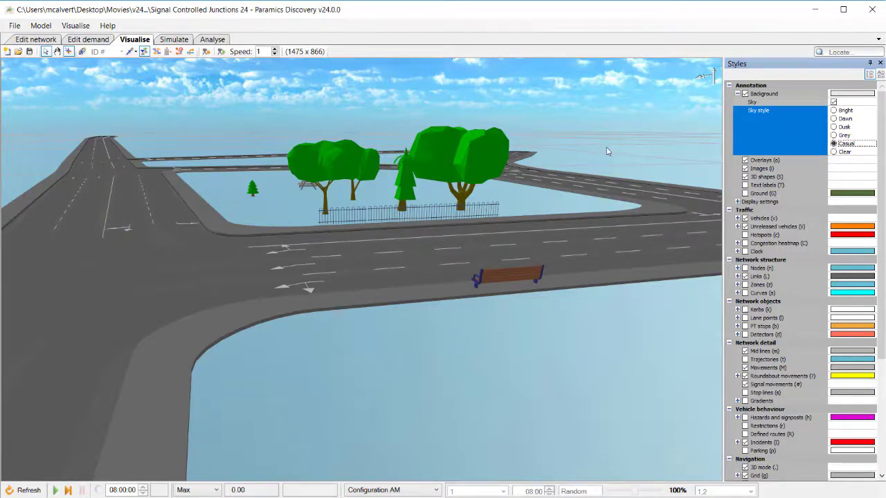
click(835, 136)
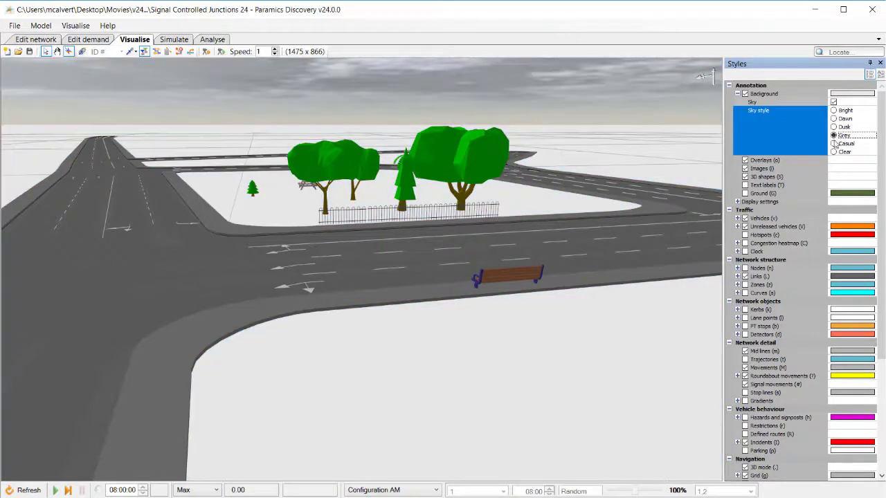
click(835, 128)
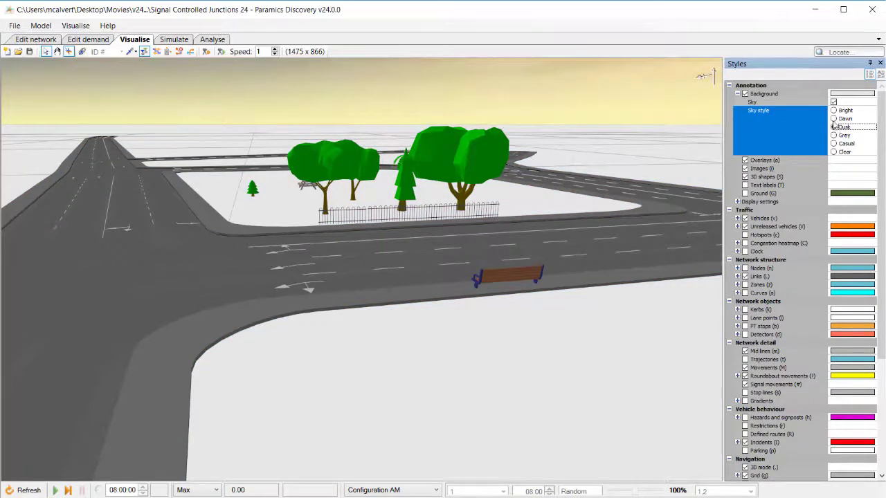
click(835, 119)
click(835, 111)
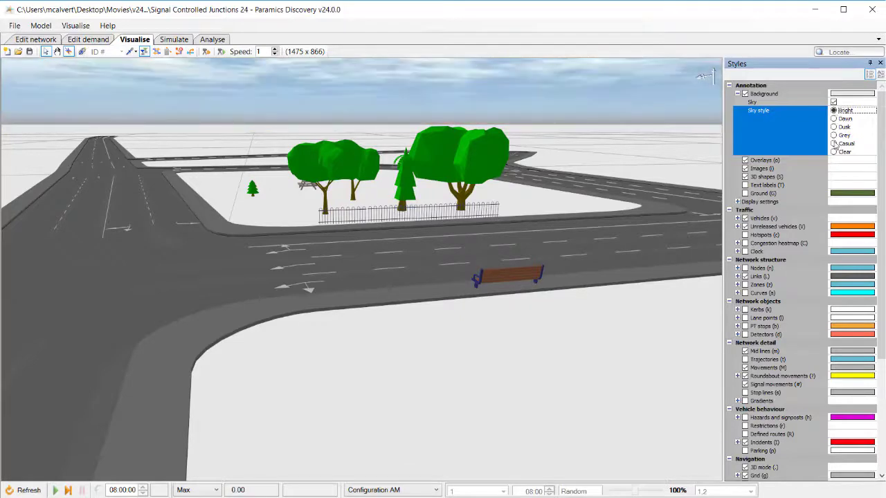
click(835, 144)
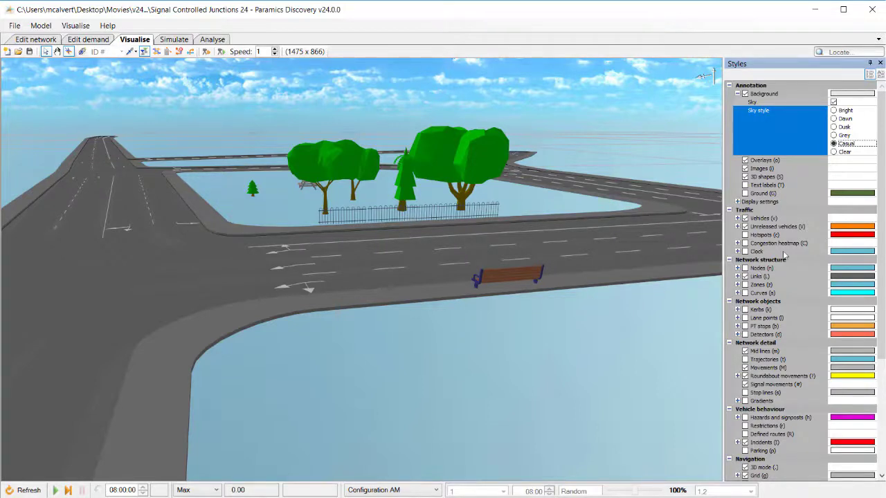
click(834, 110)
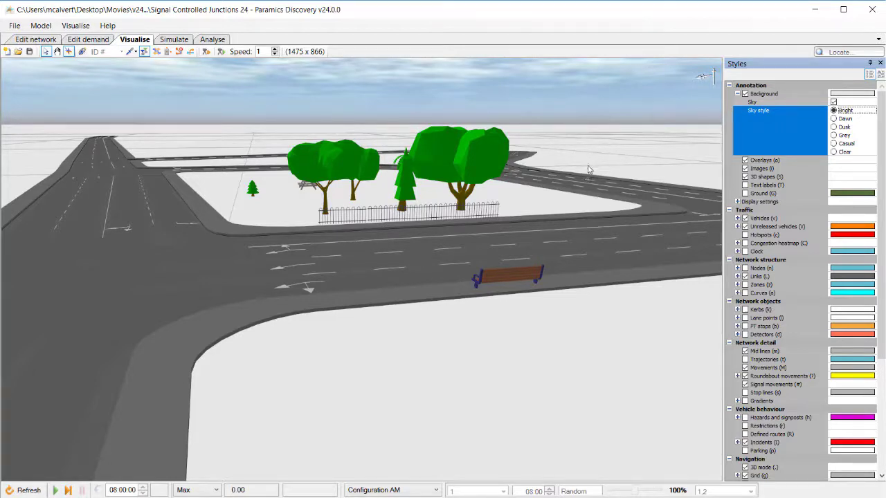
click(835, 144)
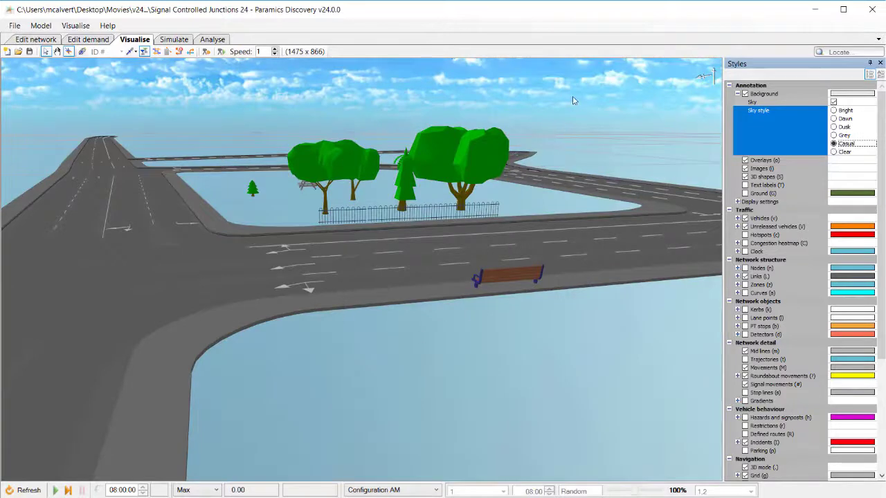
Switch on the Ground layer, comparing it under the Bright and Casual sky styles, ending on Casual.
click(746, 194)
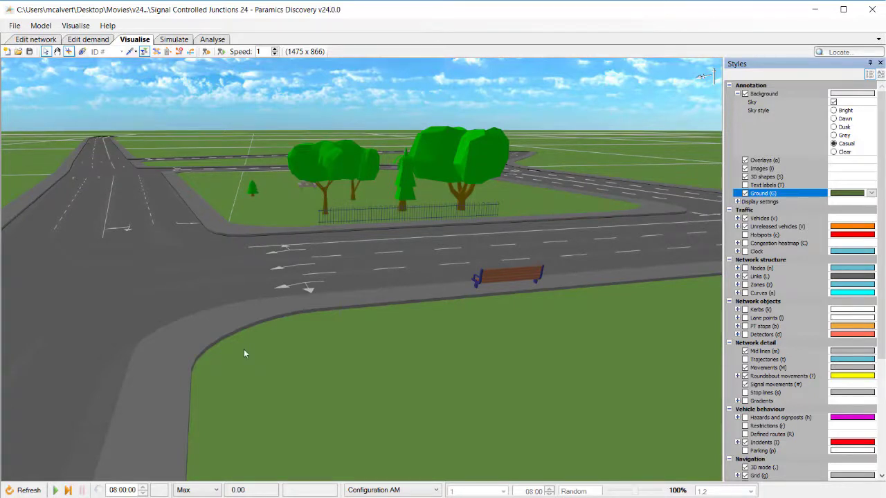
click(834, 111)
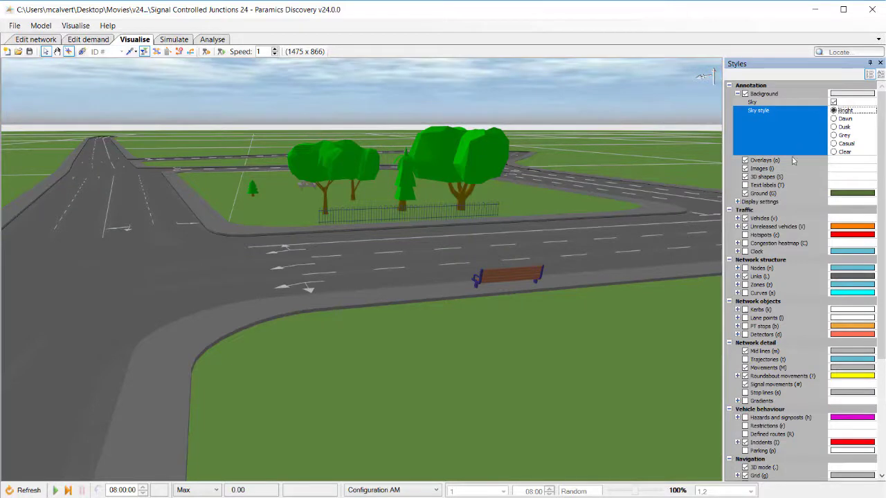
click(745, 194)
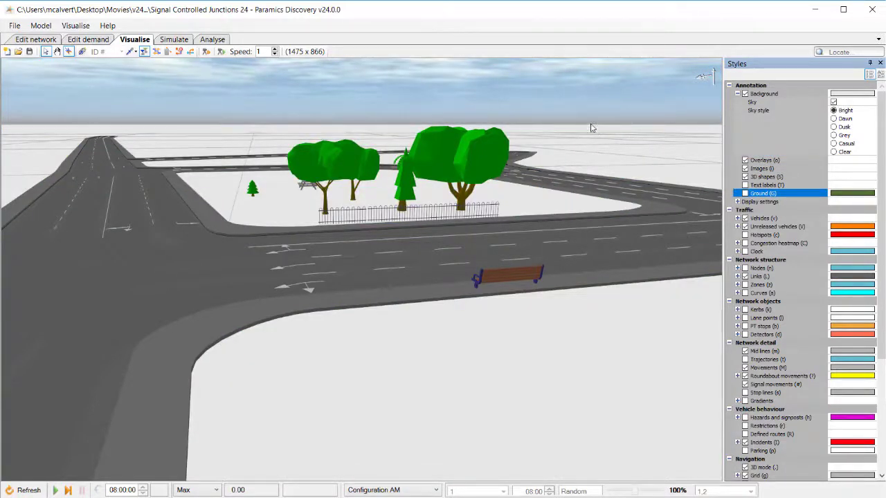
click(745, 194)
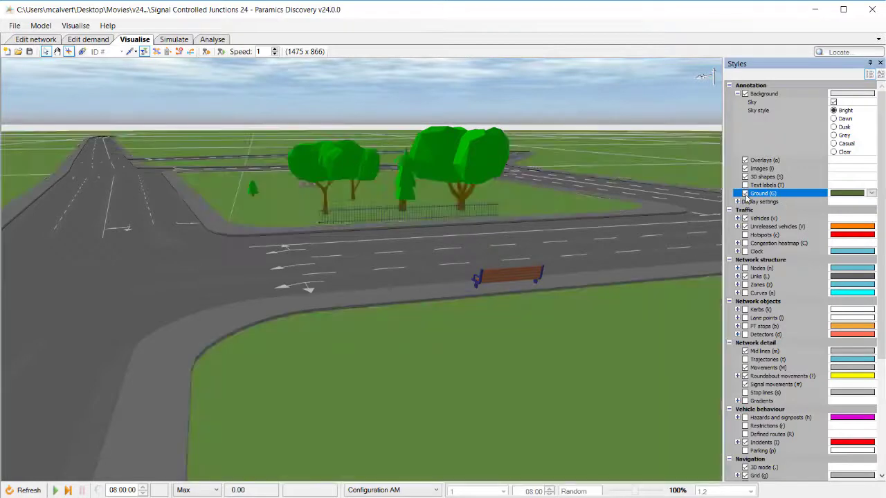
click(834, 144)
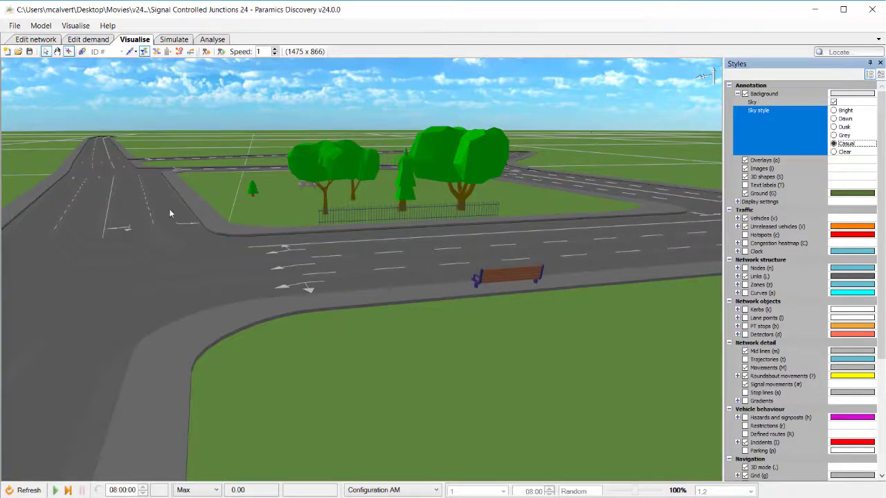
Orbit and zoom around the network to view the scene with the new sky and ground.
middle_drag(189, 184, 201, 189)
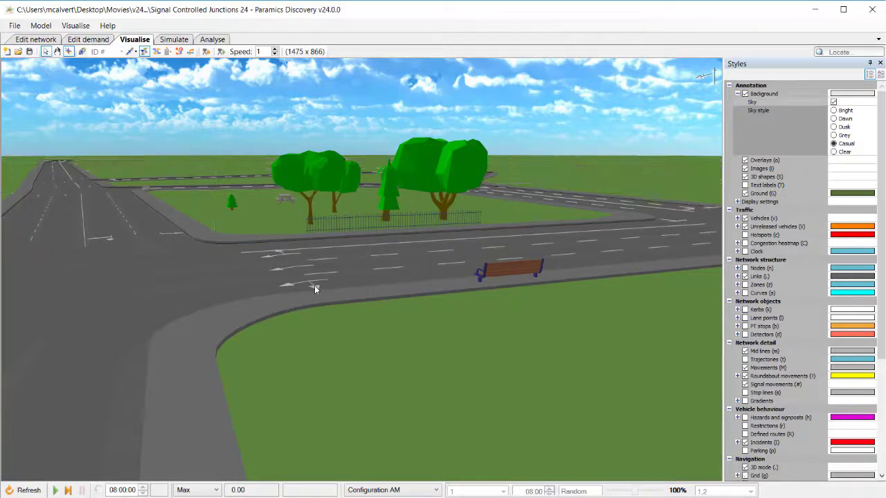
middle_drag(401, 312, 303, 320)
scroll(304, 322, down, 10)
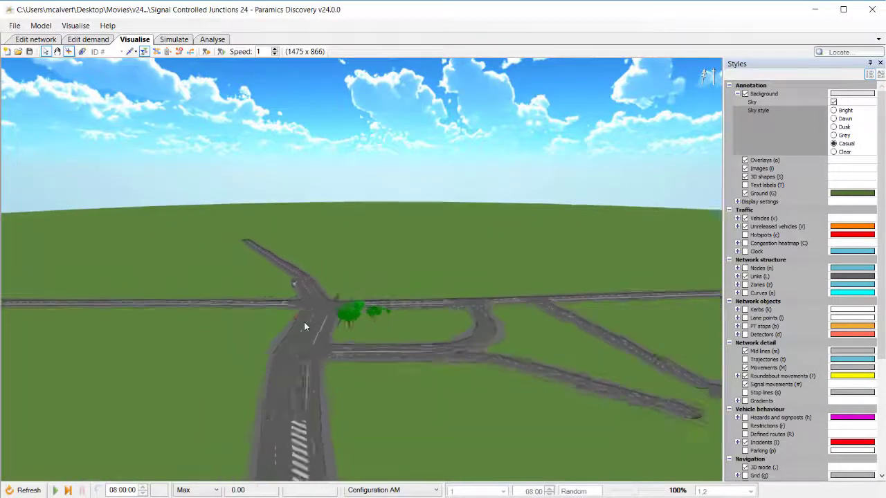
scroll(308, 332, down, 2)
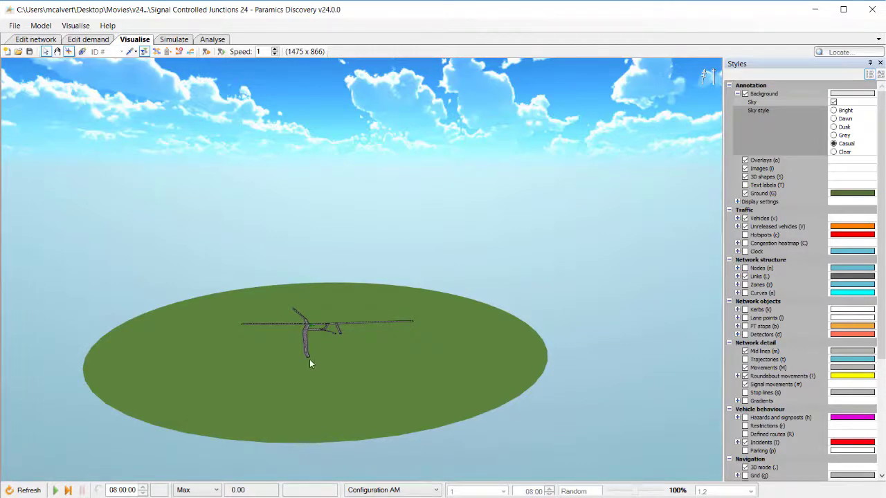
scroll(294, 327, up, 10)
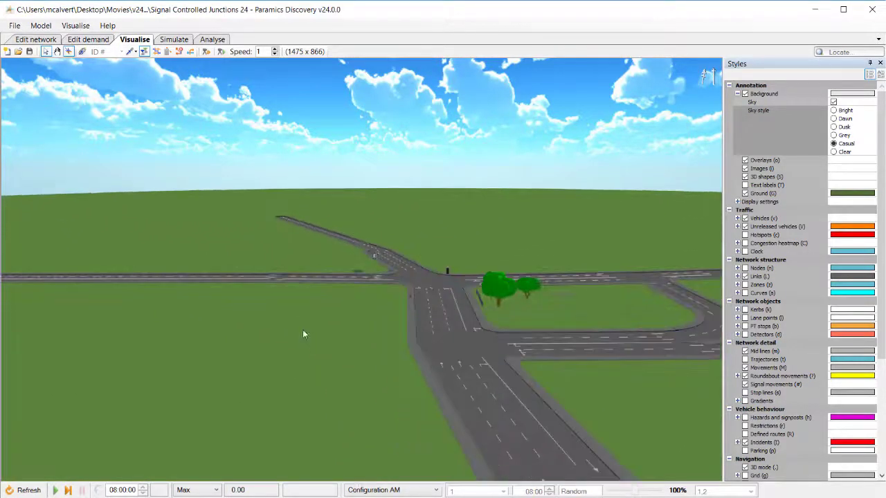
scroll(330, 330, up, 6)
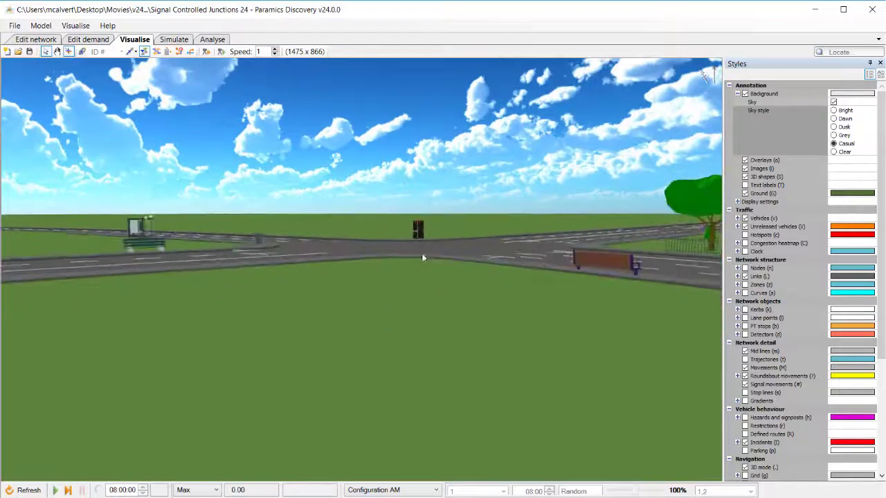
middle_drag(482, 249, 627, 237)
middle_drag(374, 254, 414, 250)
middle_drag(297, 248, 311, 261)
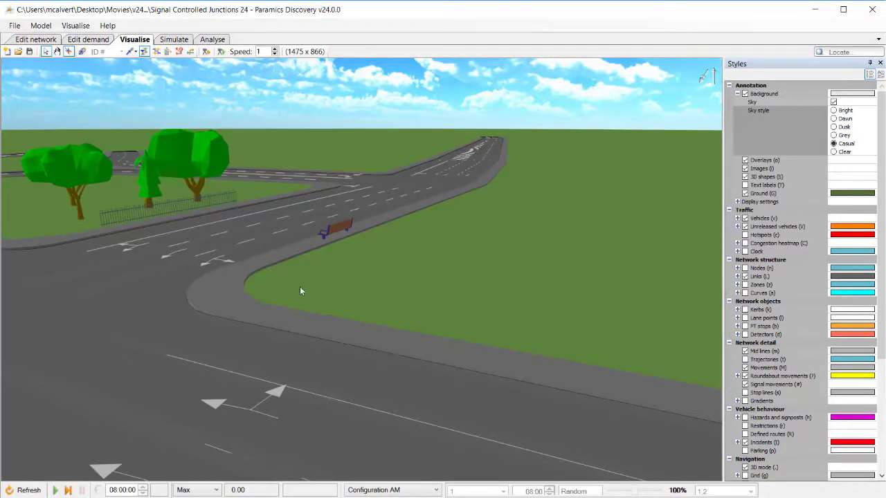
Set the simulation speed to 10x and start the simulation run.
click(196, 490)
click(188, 438)
middle_drag(289, 322, 217, 283)
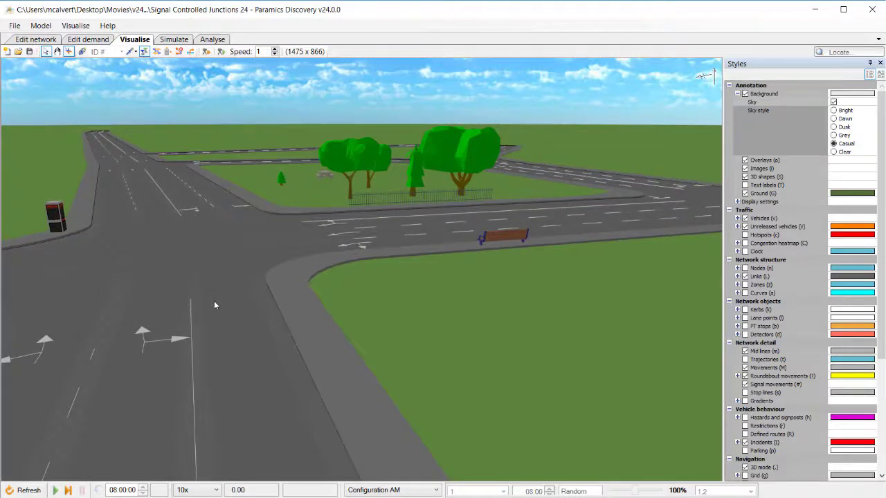
key(space)
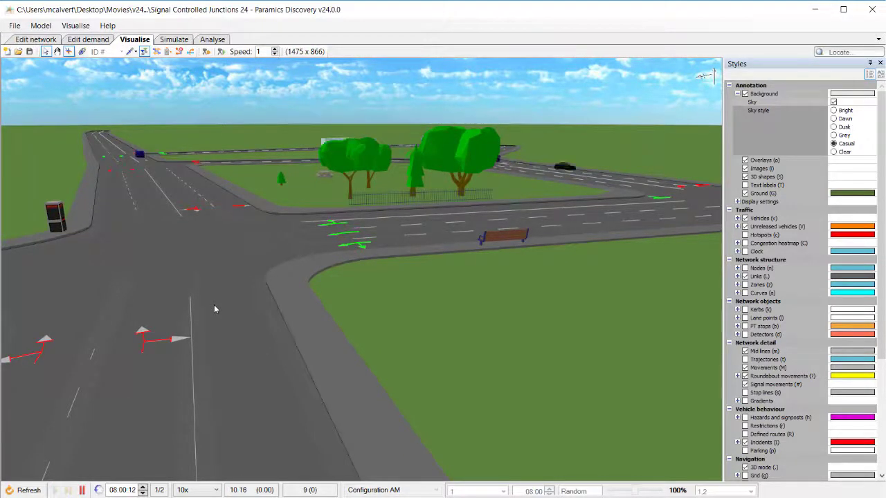
Turn off Signal movements display and orbit over the junction to watch the running traffic.
click(745, 385)
middle_drag(424, 315, 107, 306)
scroll(283, 293, down, 2)
scroll(283, 293, down, 2)
scroll(339, 378, down, 1)
scroll(339, 379, down, 2)
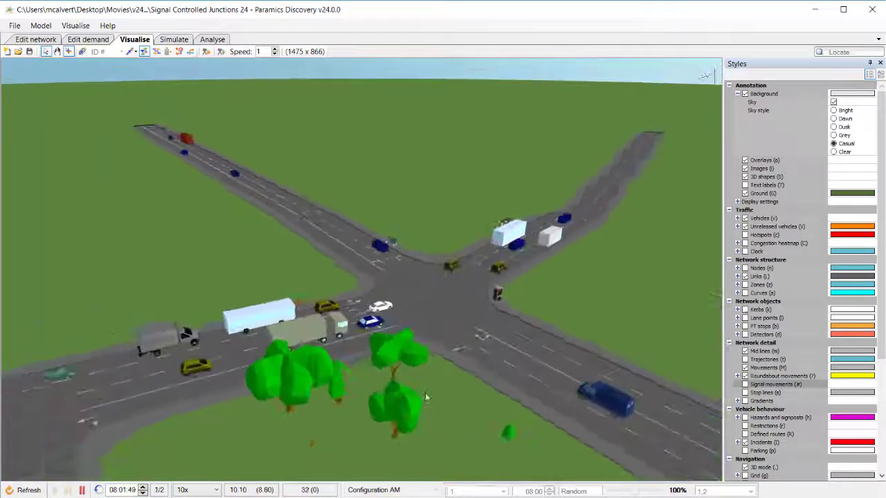
middle_drag(425, 399, 376, 370)
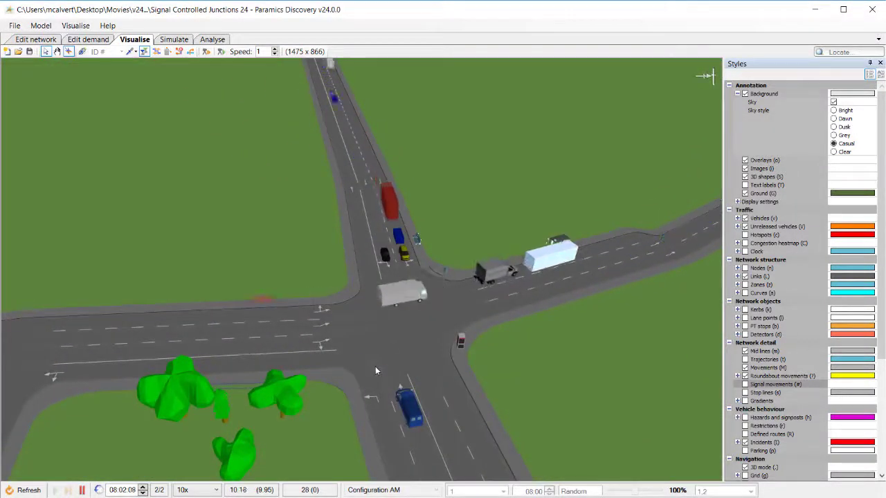
Set vehicle detailed shapes to appear at 500 m and the vehicle visibility threshold to Infinite (always).
middle_drag(544, 399, 433, 386)
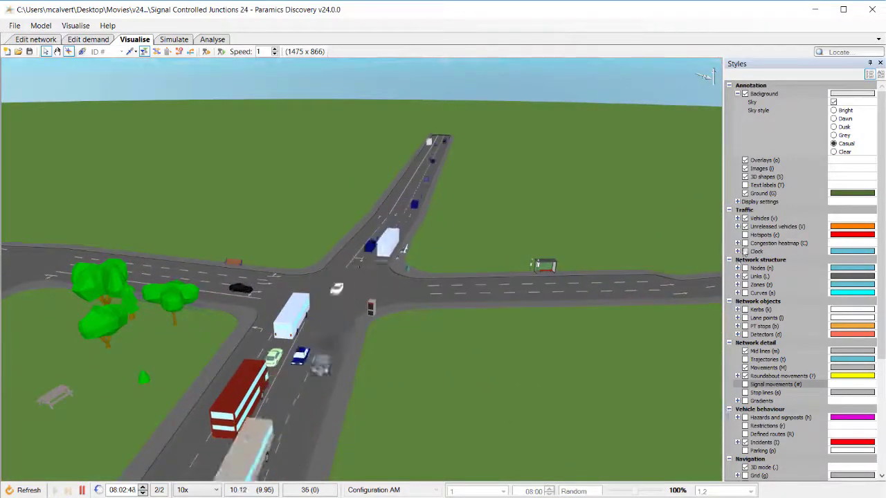
click(738, 218)
click(844, 252)
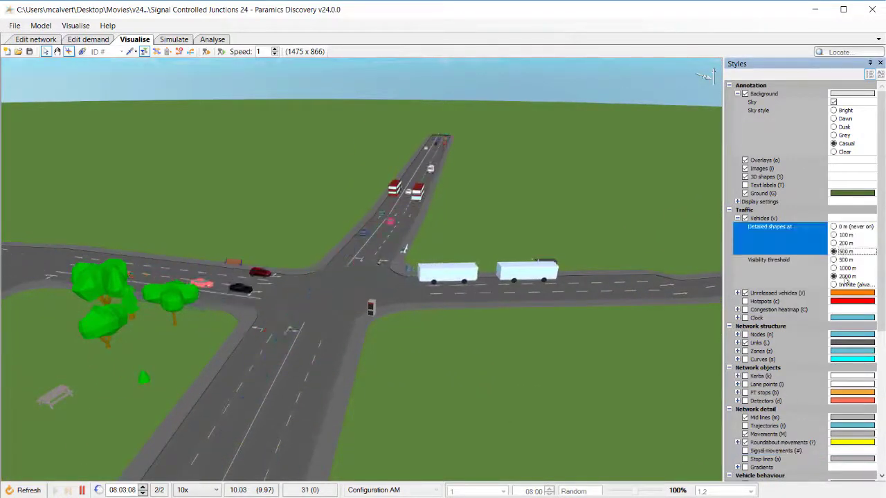
click(835, 284)
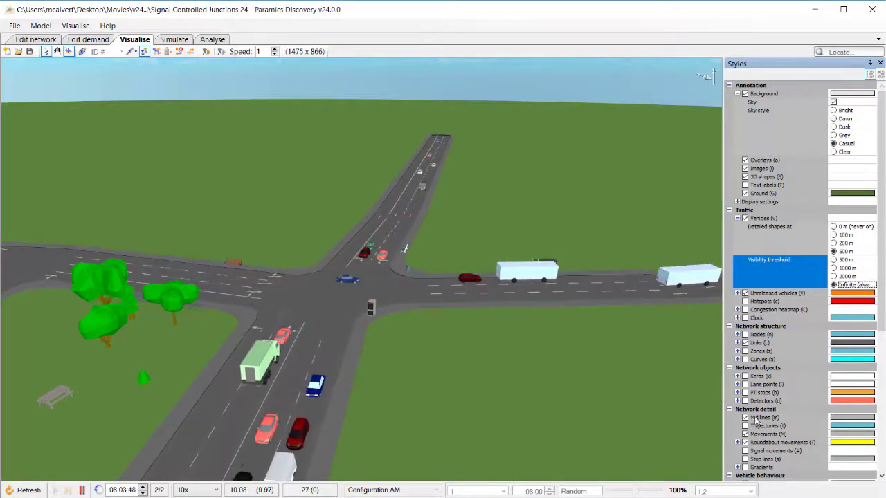
Switch on Shadows display for the 3D scene, toggling it off and on again.
scroll(747, 415, down, 5)
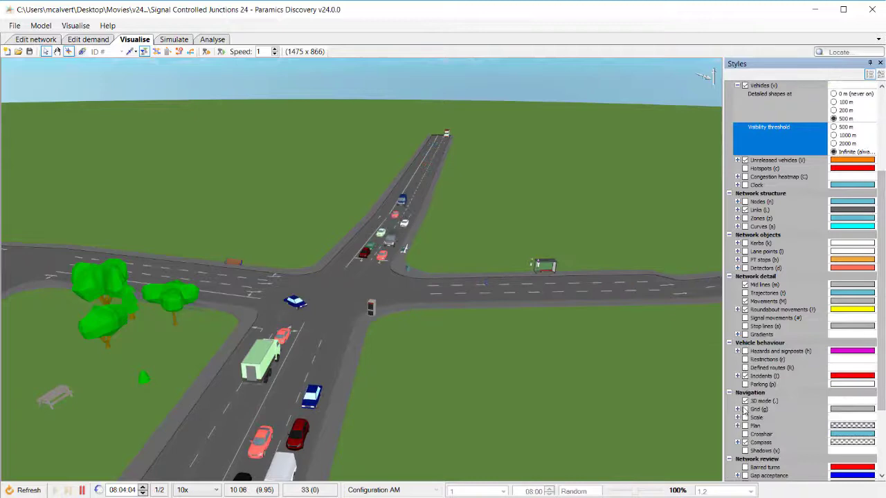
click(745, 451)
drag(461, 372, 431, 378)
key(x)
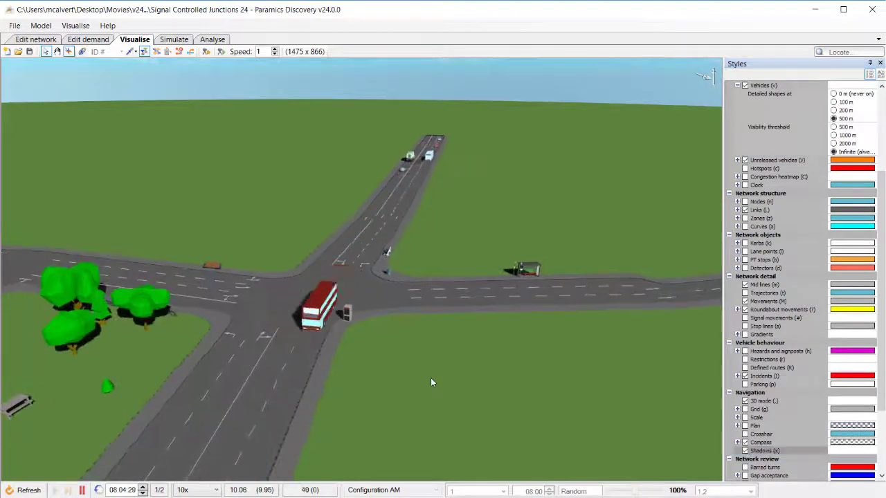
key(x)
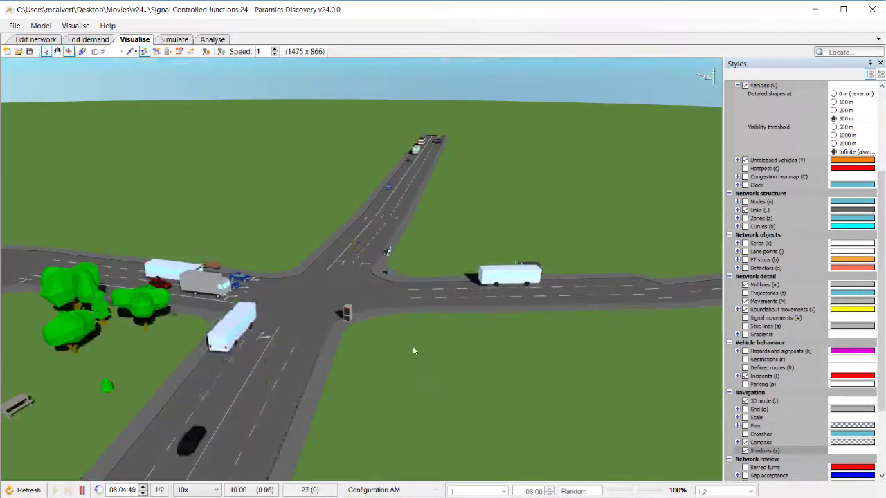
Orbit and zoom around the junction to watch the running traffic with shadows.
middle_drag(413, 346, 350, 341)
scroll(262, 317, up, 2)
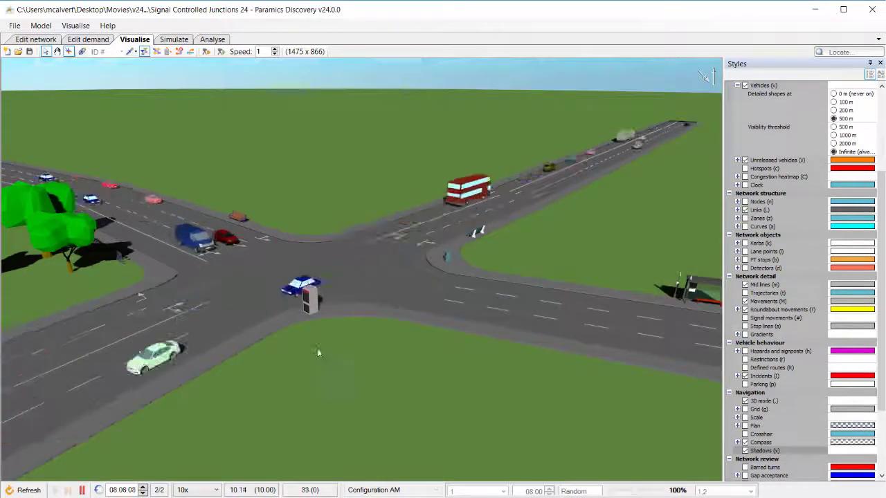
drag(333, 330, 384, 334)
scroll(392, 324, up, 2)
middle_drag(392, 324, 267, 317)
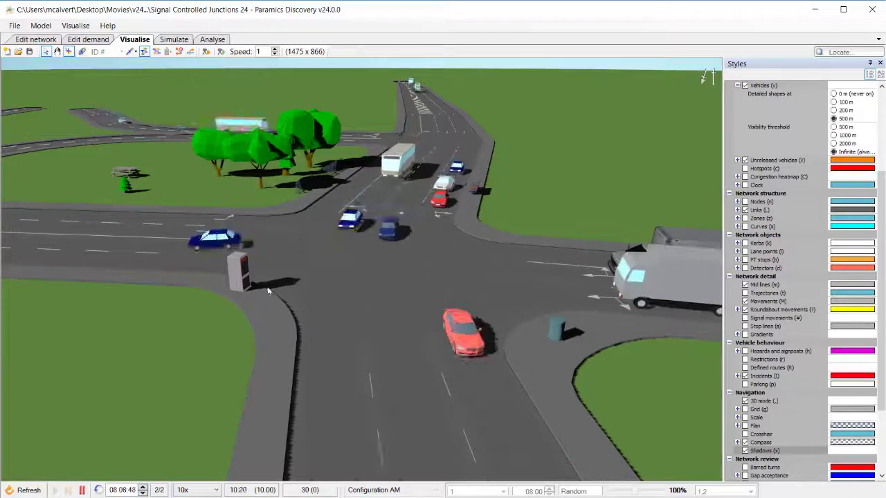
drag(293, 365, 240, 347)
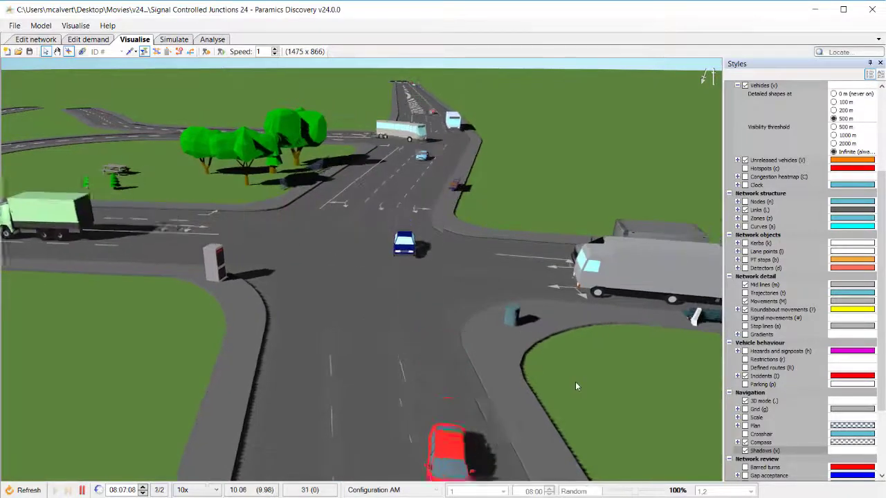
drag(576, 382, 459, 350)
middle_drag(459, 350, 375, 357)
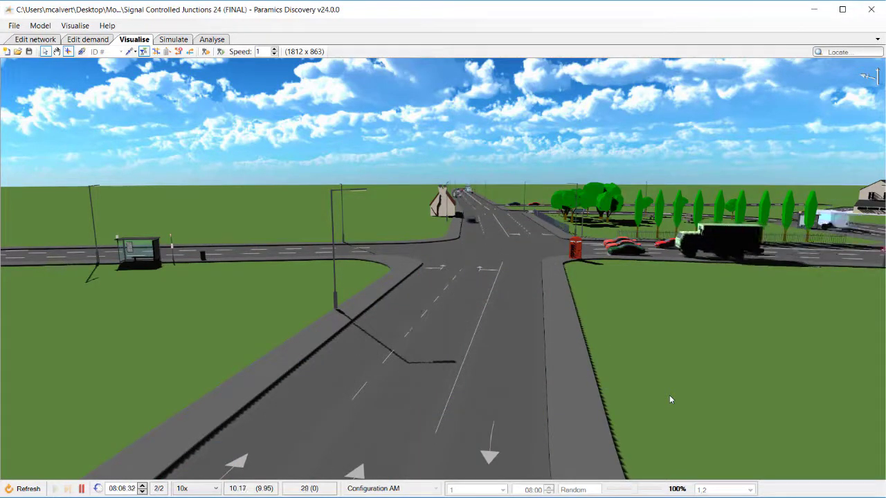
middle_drag(670, 400, 669, 400)
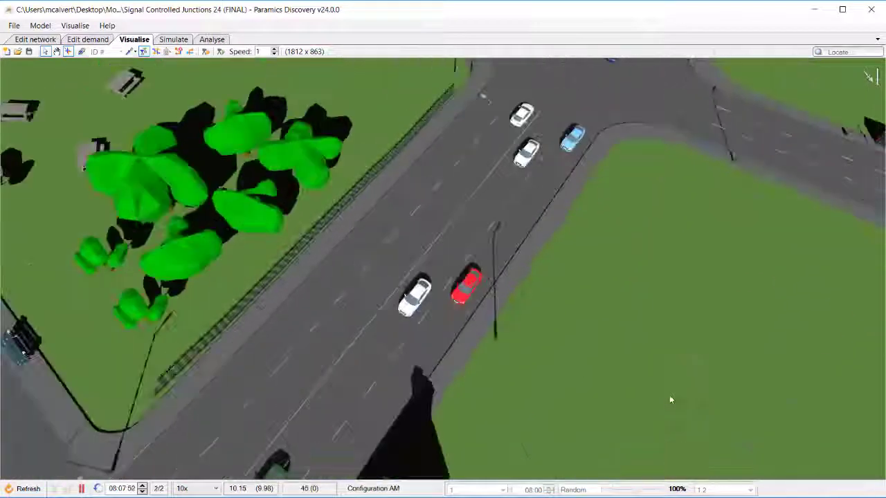